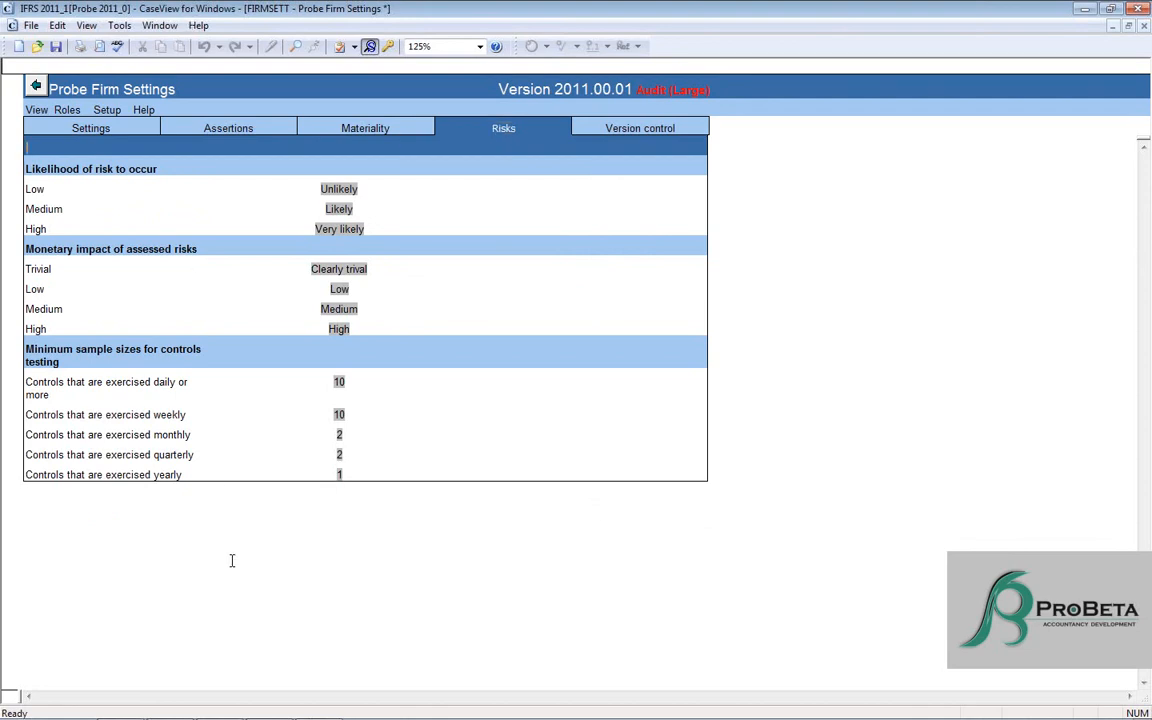
- Switch to CaseWare Working Papers and open 11.60 Risk assessment at assertion level from the Planning and risk assessment procedures folder
click(240, 636)
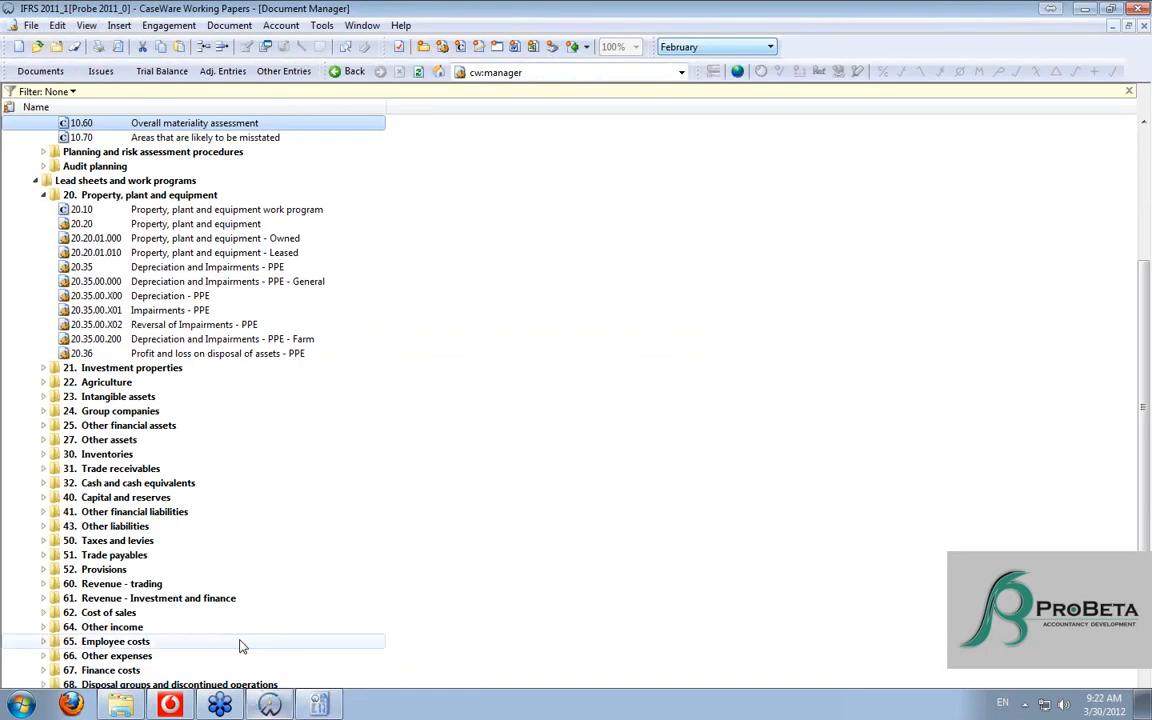
scroll(130, 210, up, 2)
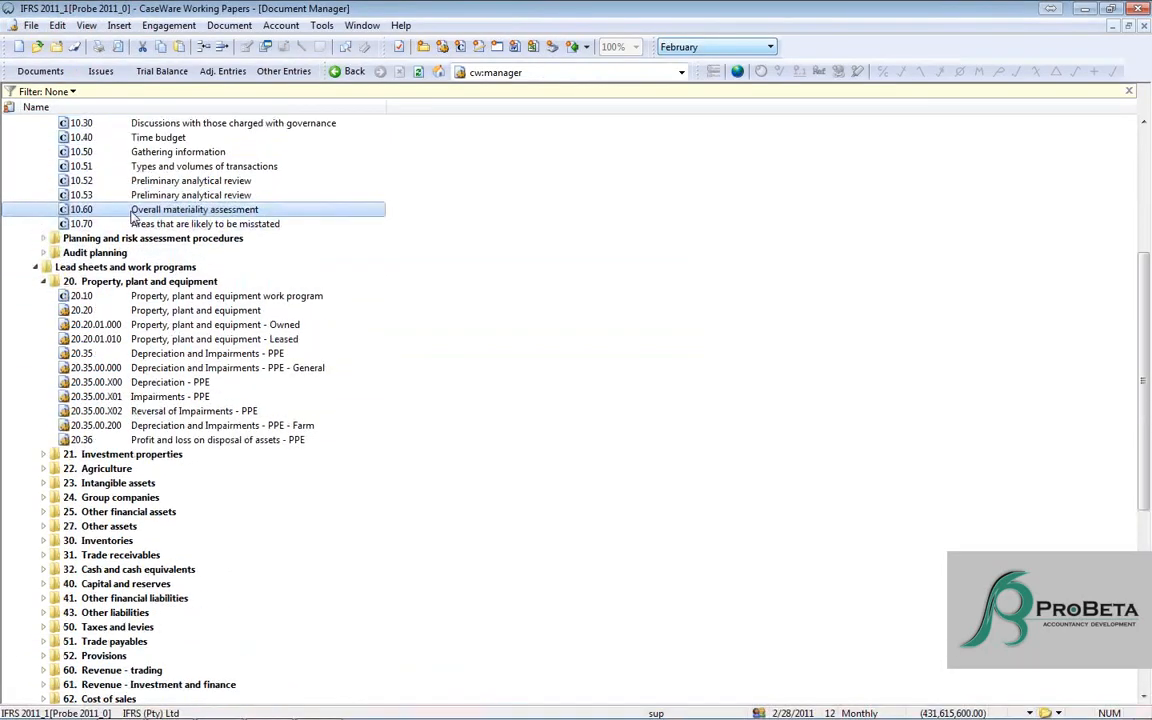
scroll(132, 215, up, 3)
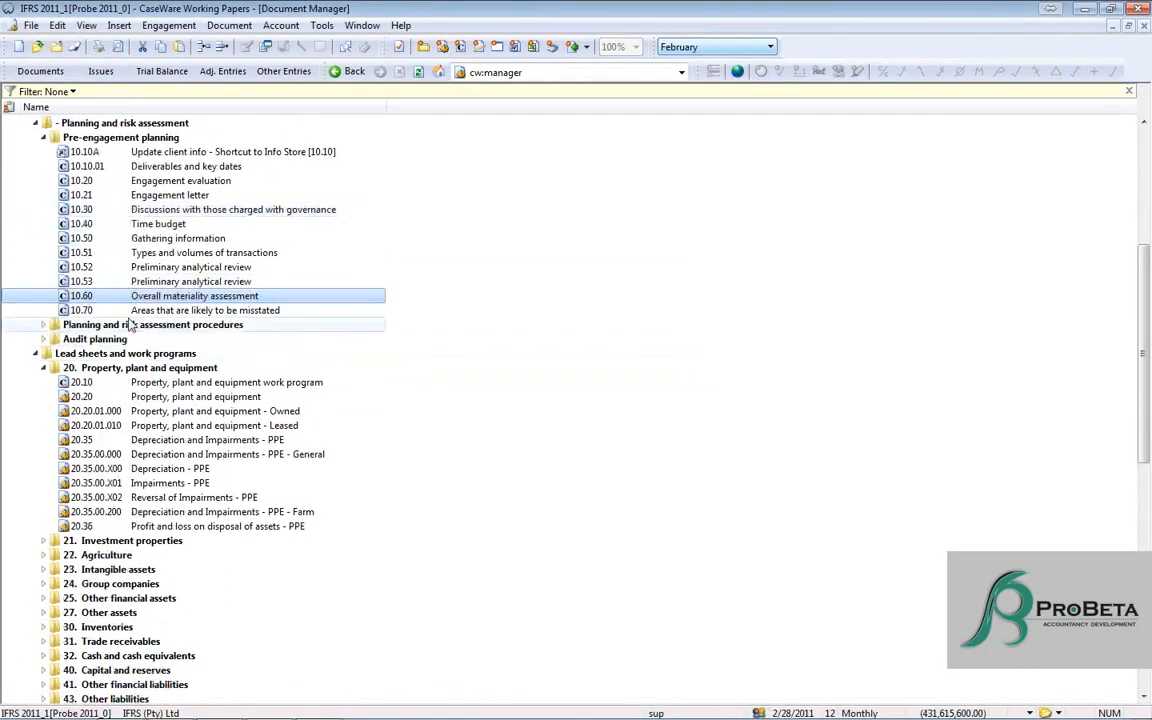
double_click(130, 317)
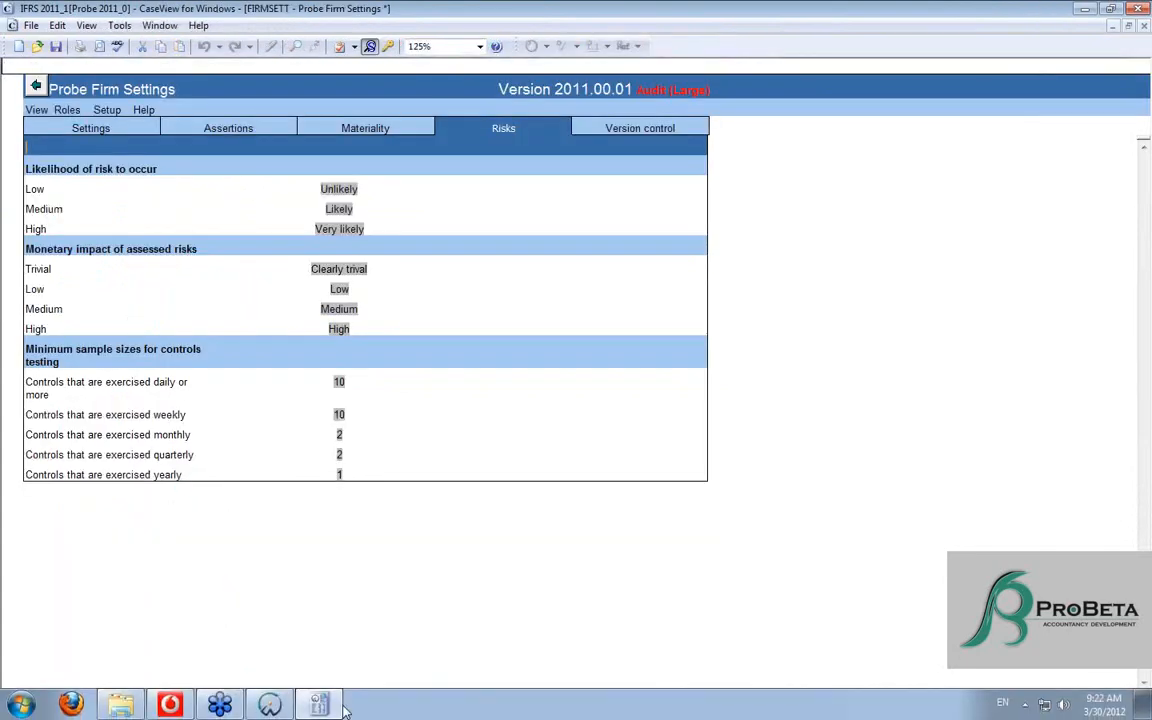
click(271, 709)
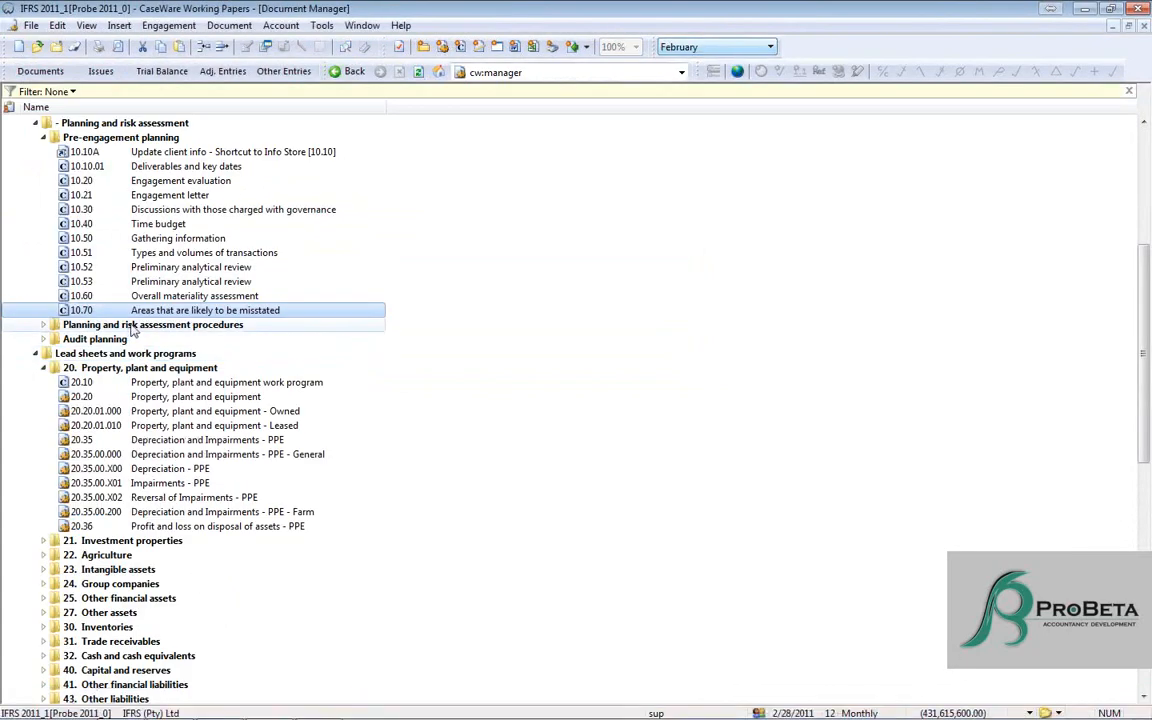
double_click(130, 325)
double_click(138, 432)
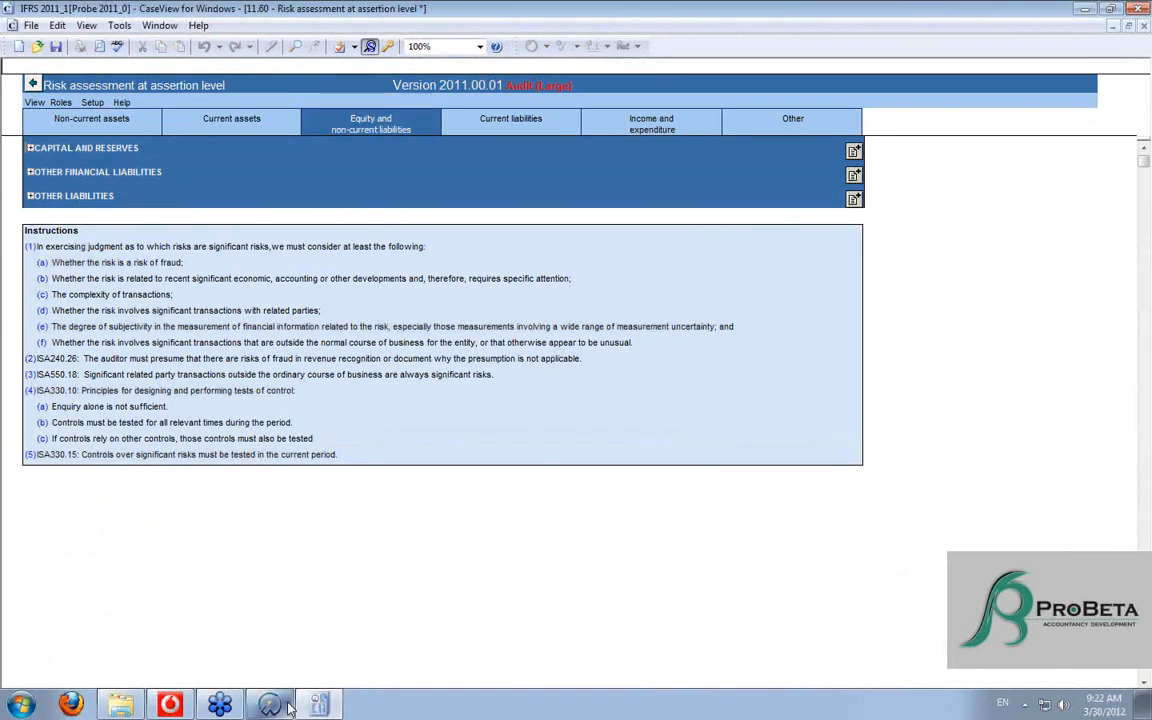
- Record an Investment property risk under Non-current assets with source 11.60, description "Risk" and implication "Implication"
click(66, 117)
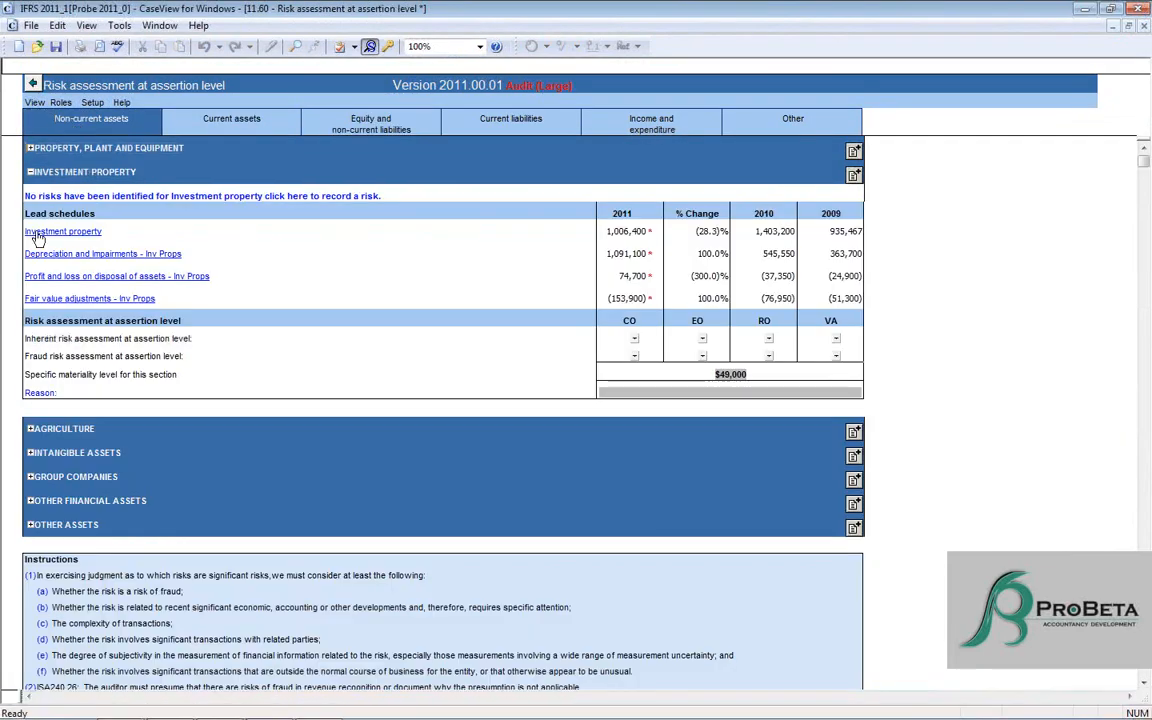
click(106, 196)
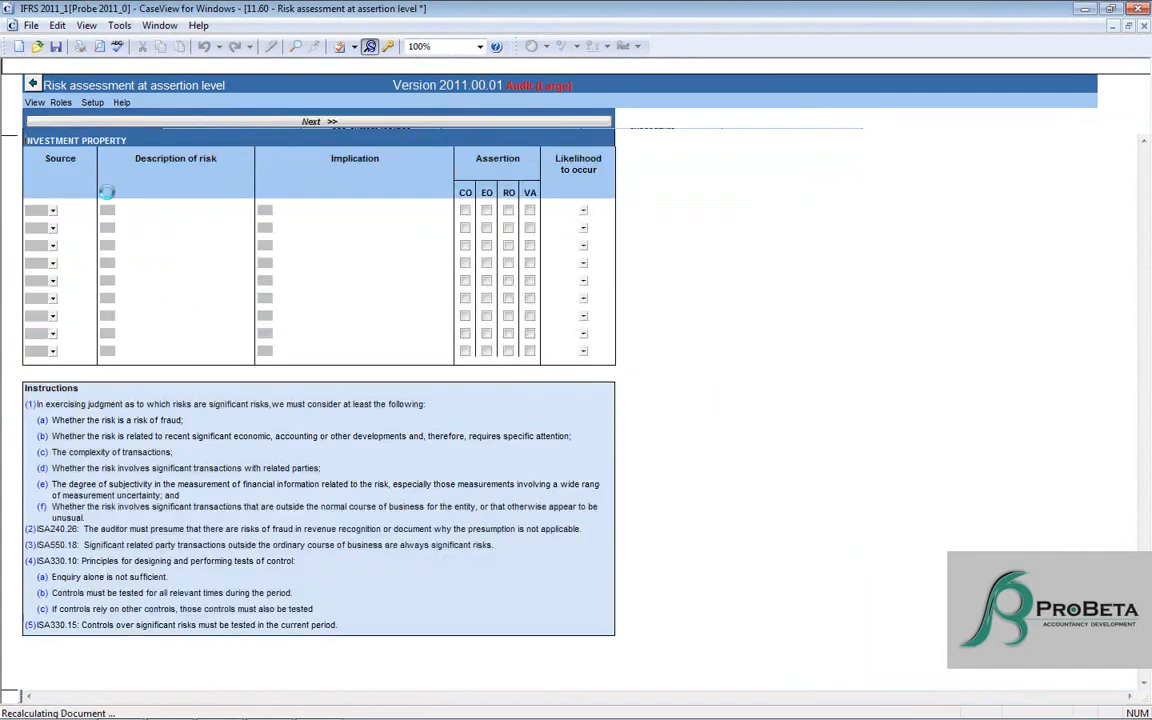
click(36, 211)
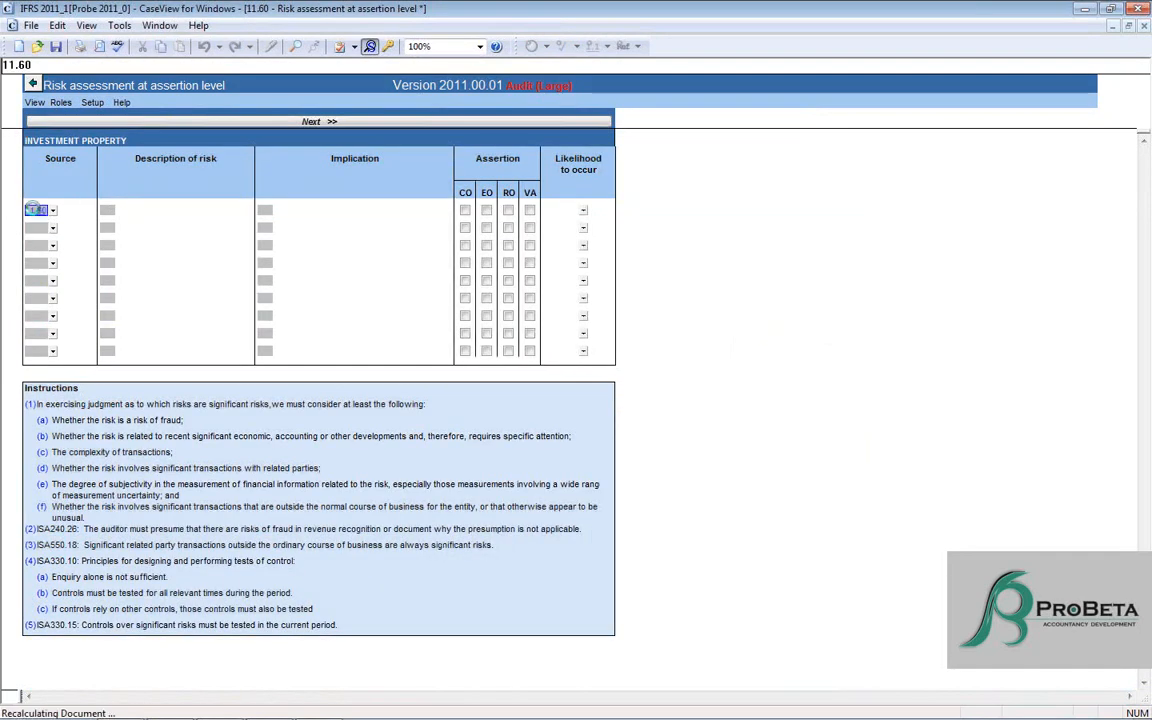
click(107, 211)
text(Risk)
key(Return)
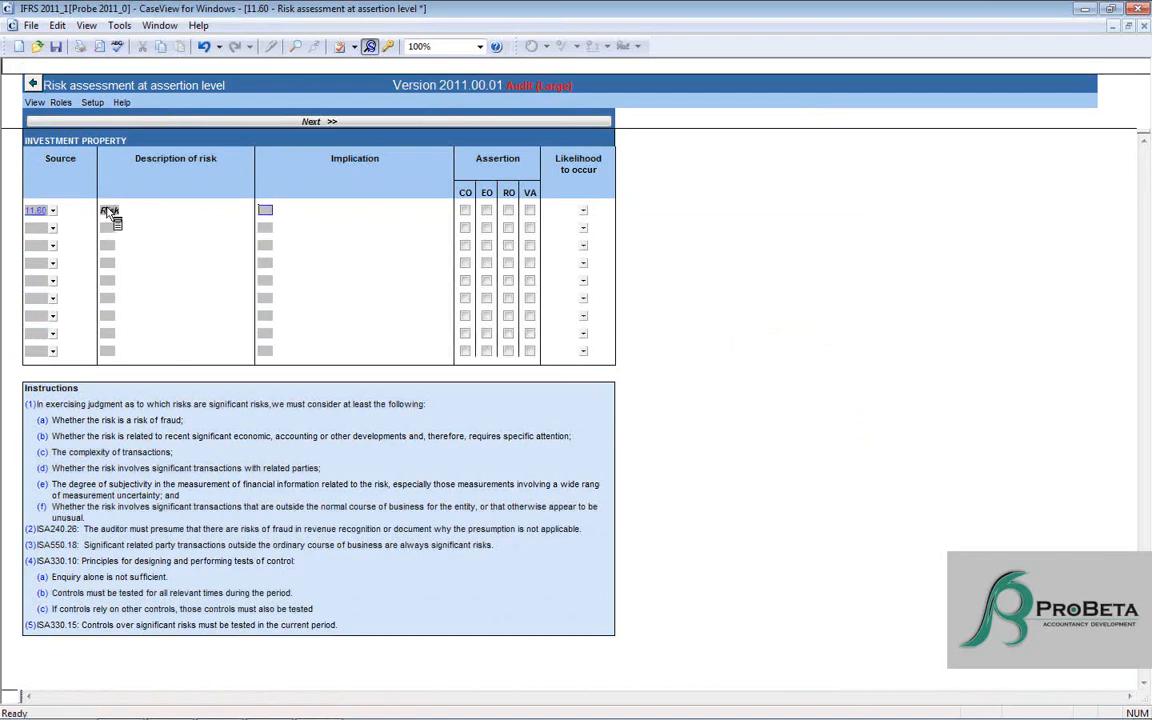
text(Implication)
key(Return)
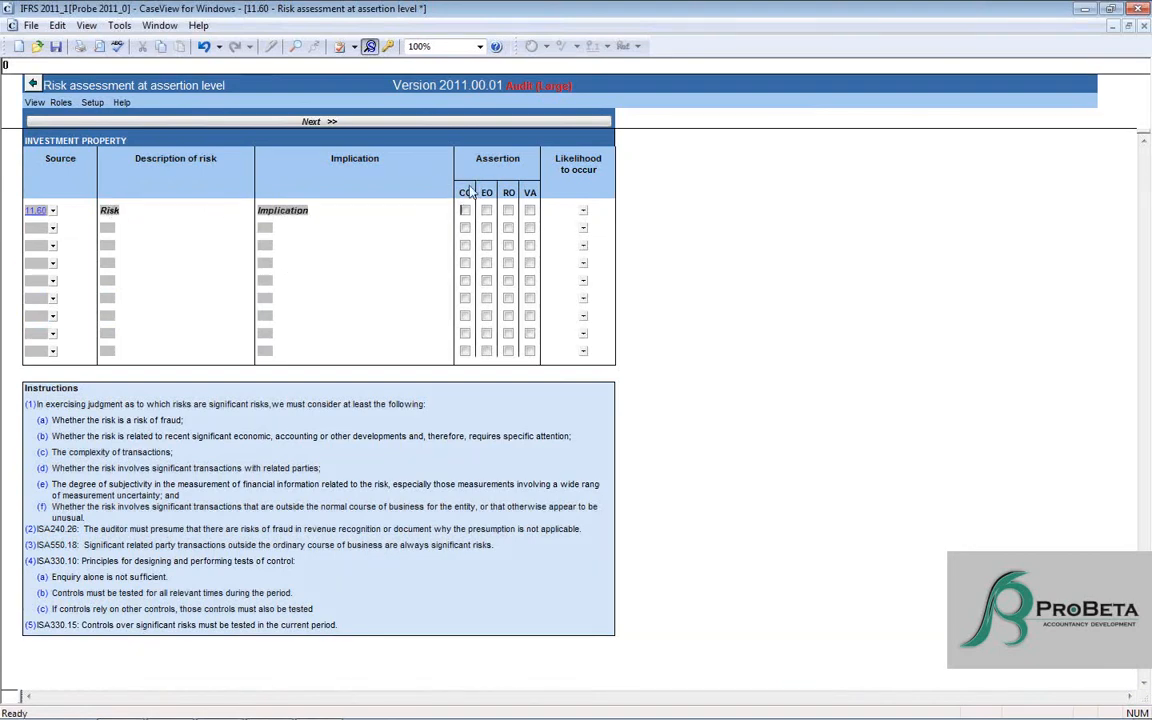
- Assign the CO assertion to the risk, set its likelihood to occur to Likely and proceed to the monetary impact page
click(465, 211)
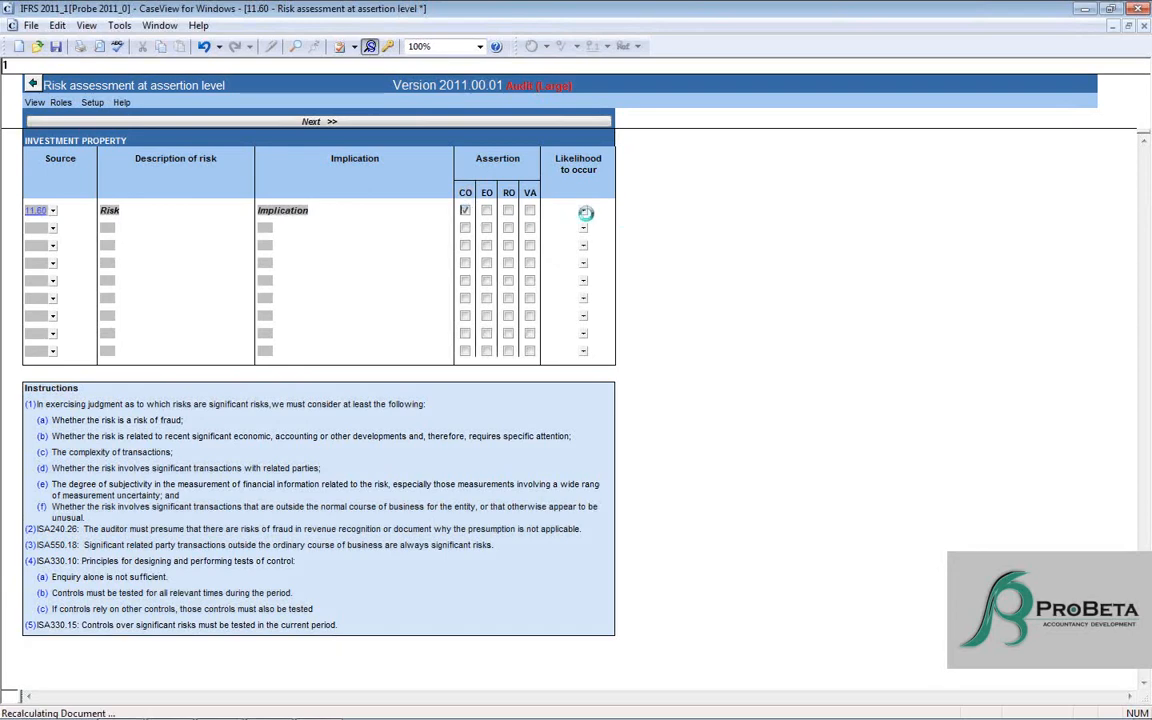
click(584, 211)
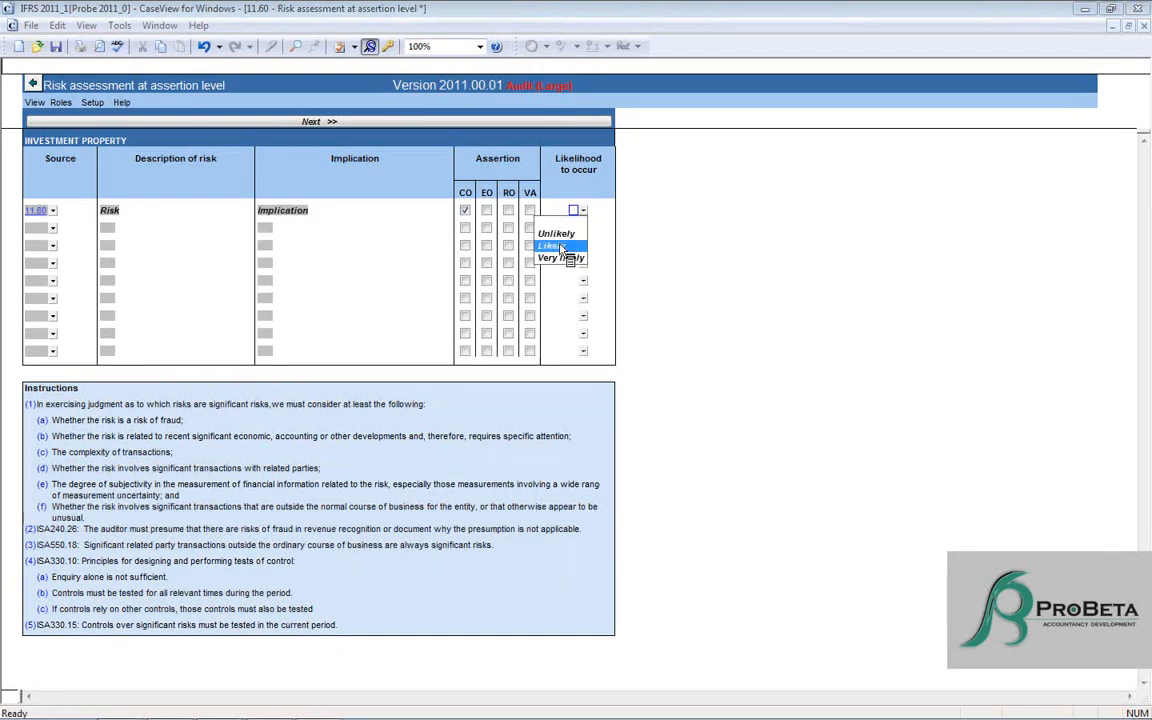
click(556, 246)
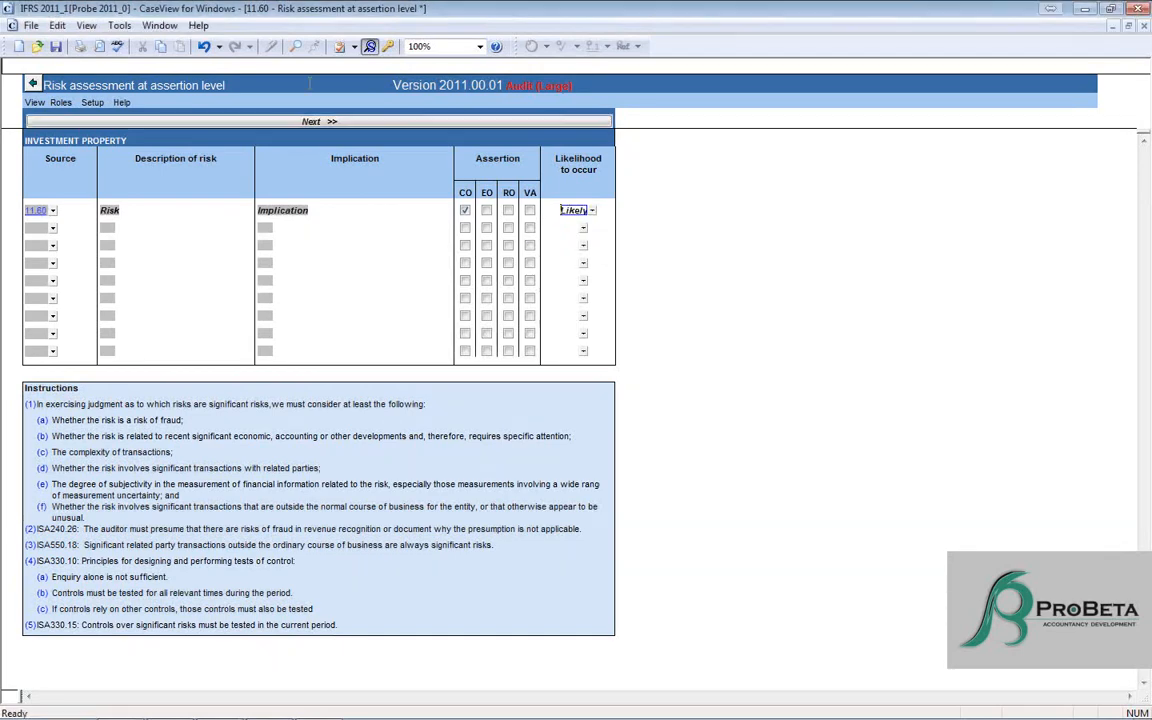
click(313, 122)
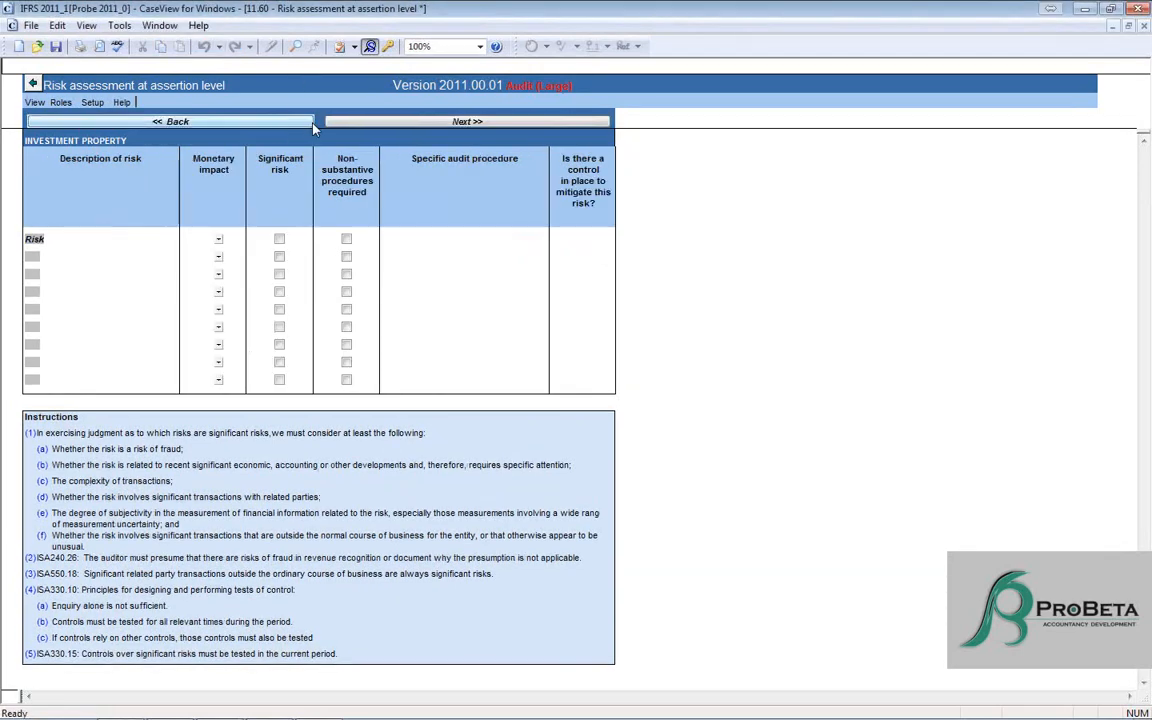
- Set the risk's monetary impact to Low, mark it as a significant risk and finish the remaining risk entry pages
click(216, 240)
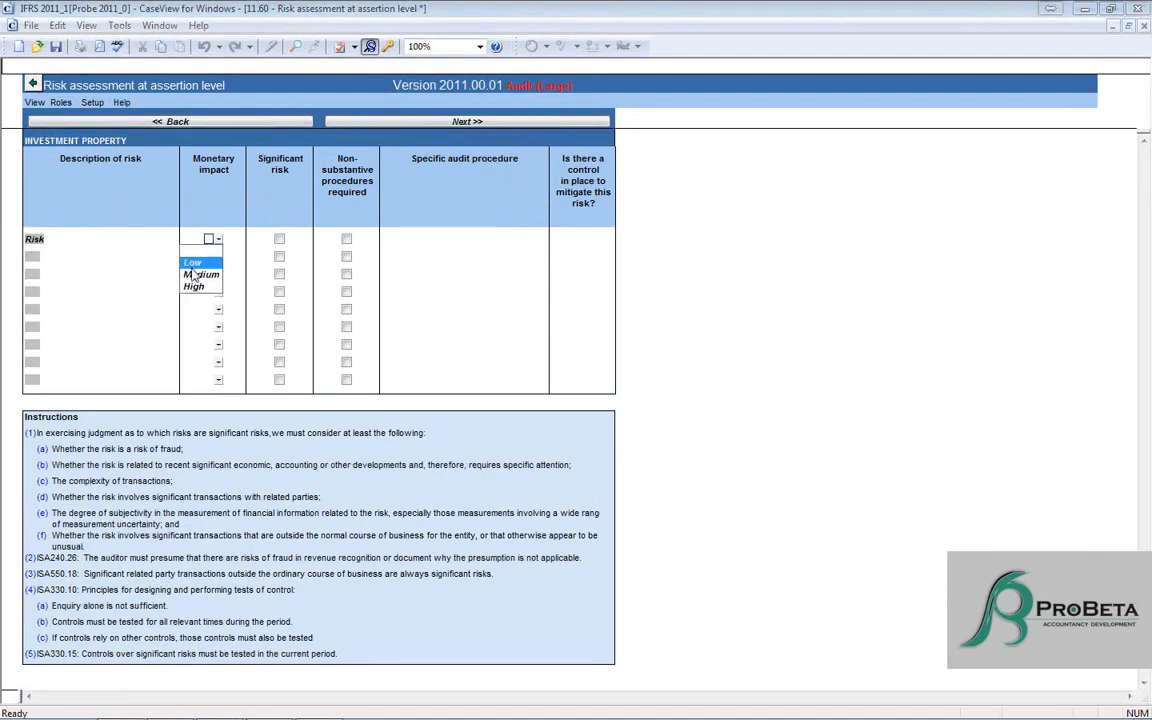
click(191, 271)
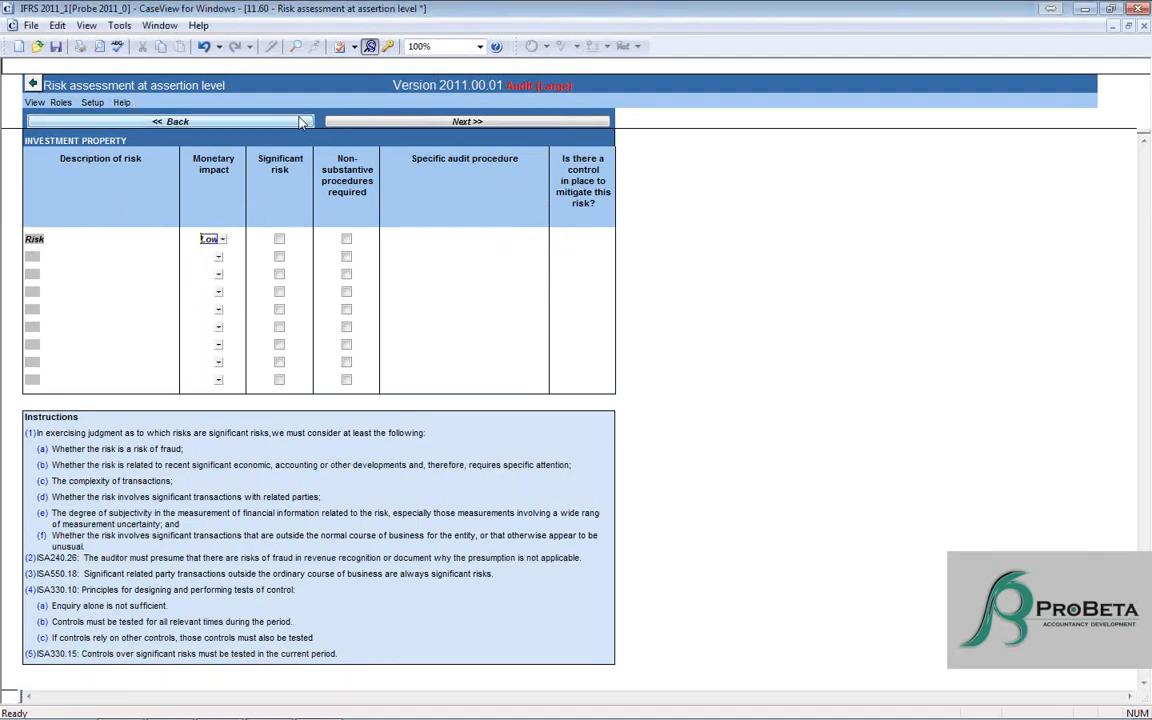
click(279, 240)
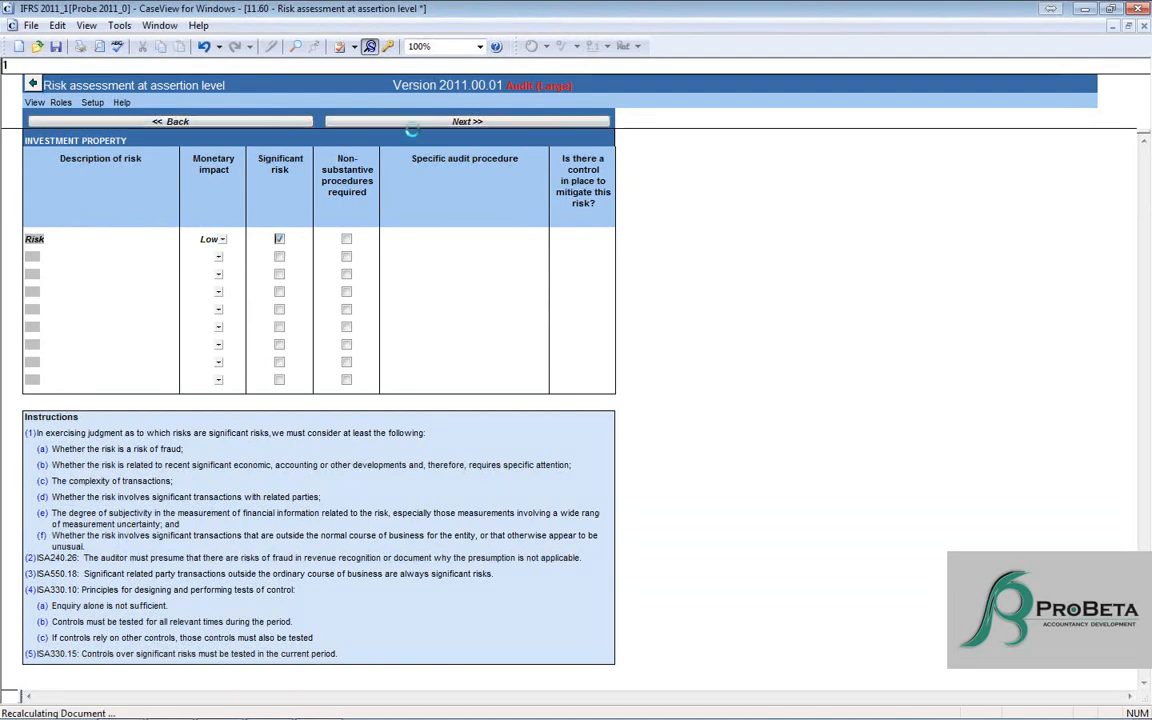
click(416, 128)
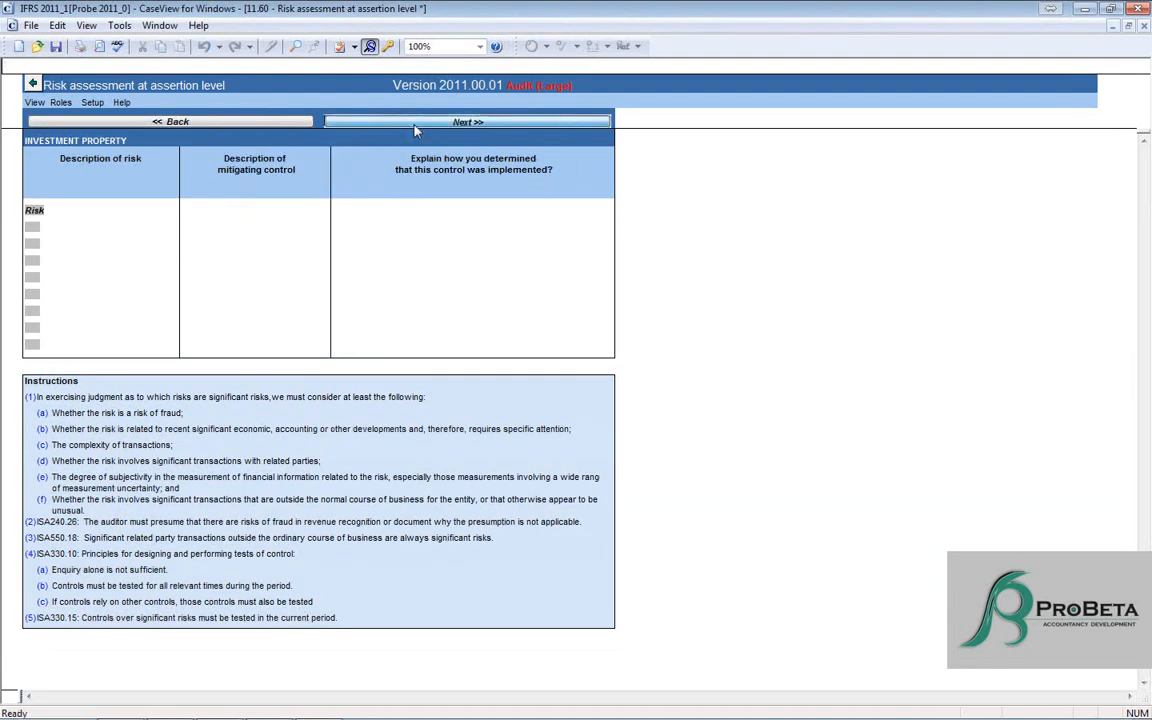
click(413, 122)
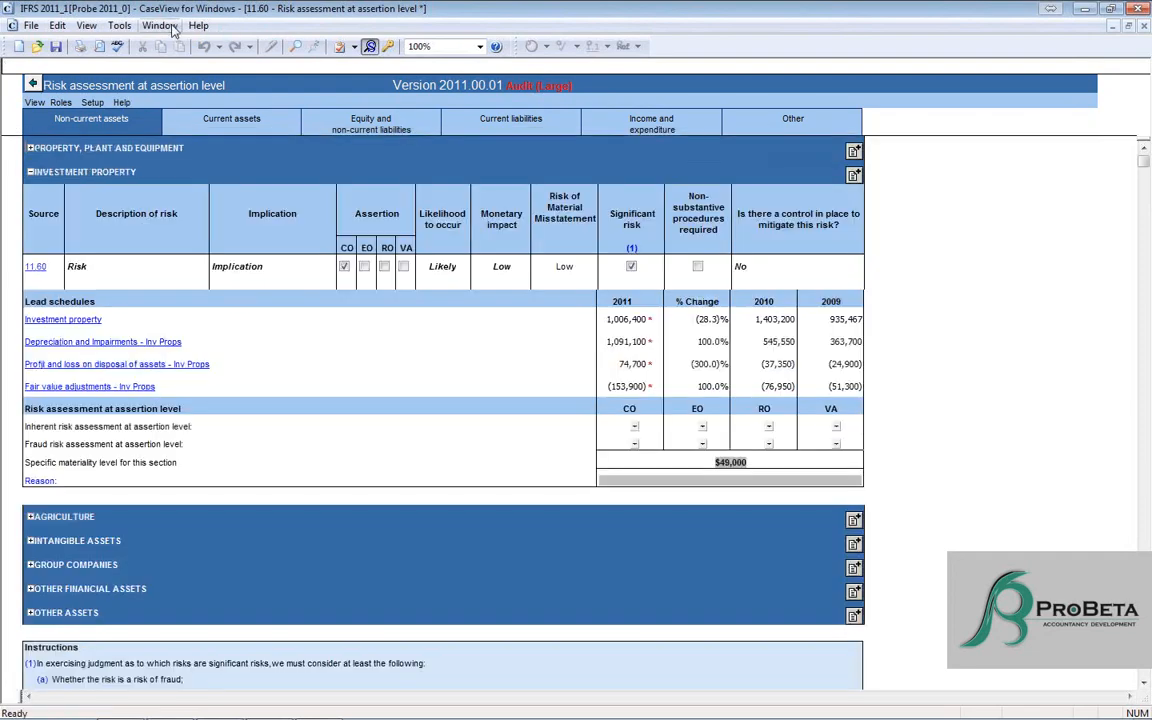
- Examine the version control list in Probe Firm Settings, comparing the current and library versions of document 11.60
click(170, 24)
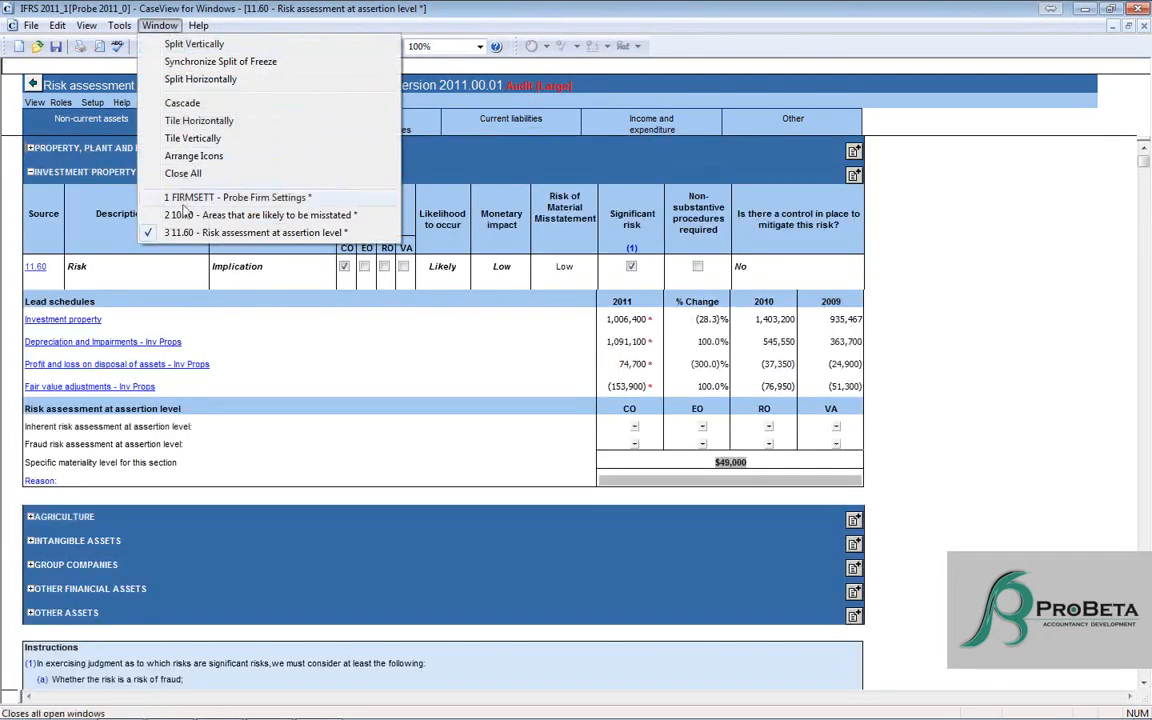
click(180, 198)
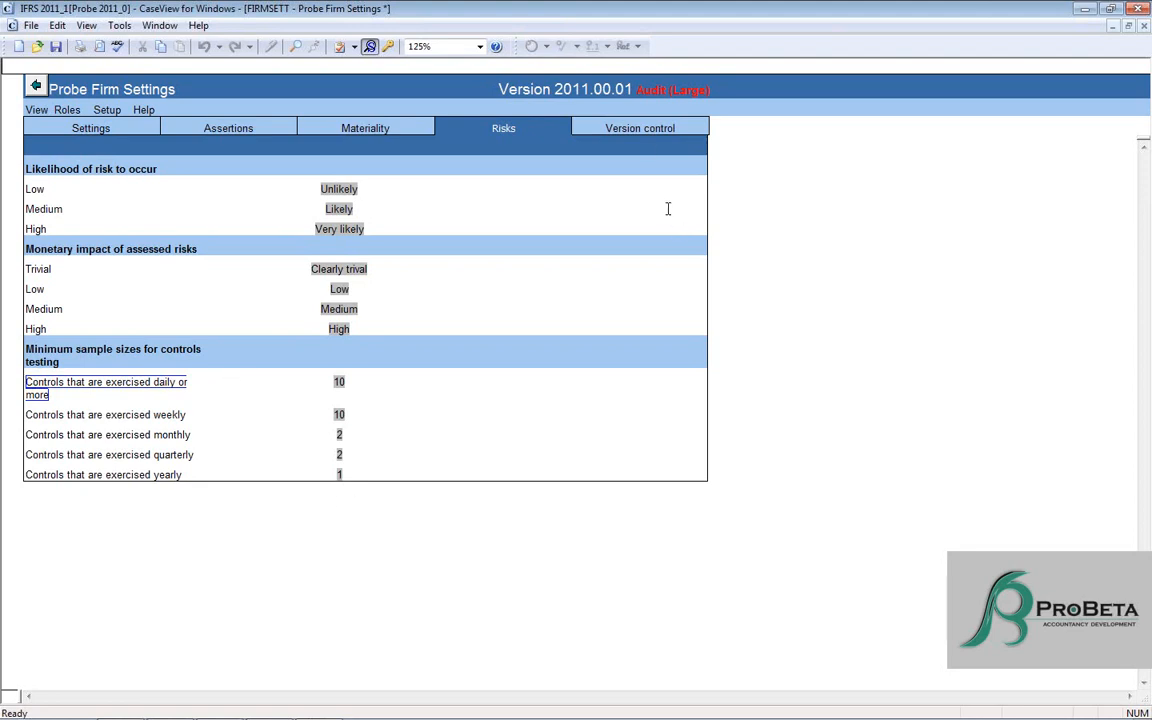
click(647, 130)
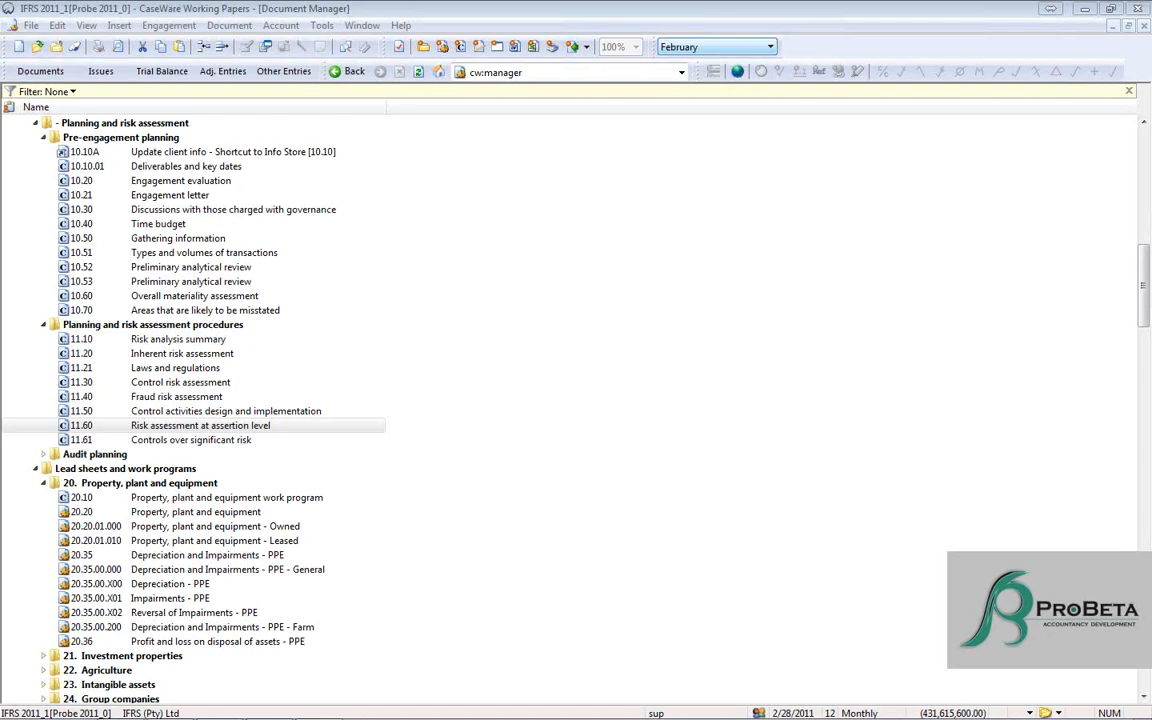
drag(1151, 6, 560, 2)
scroll(514, 200, down, 1)
scroll(512, 200, down, 5)
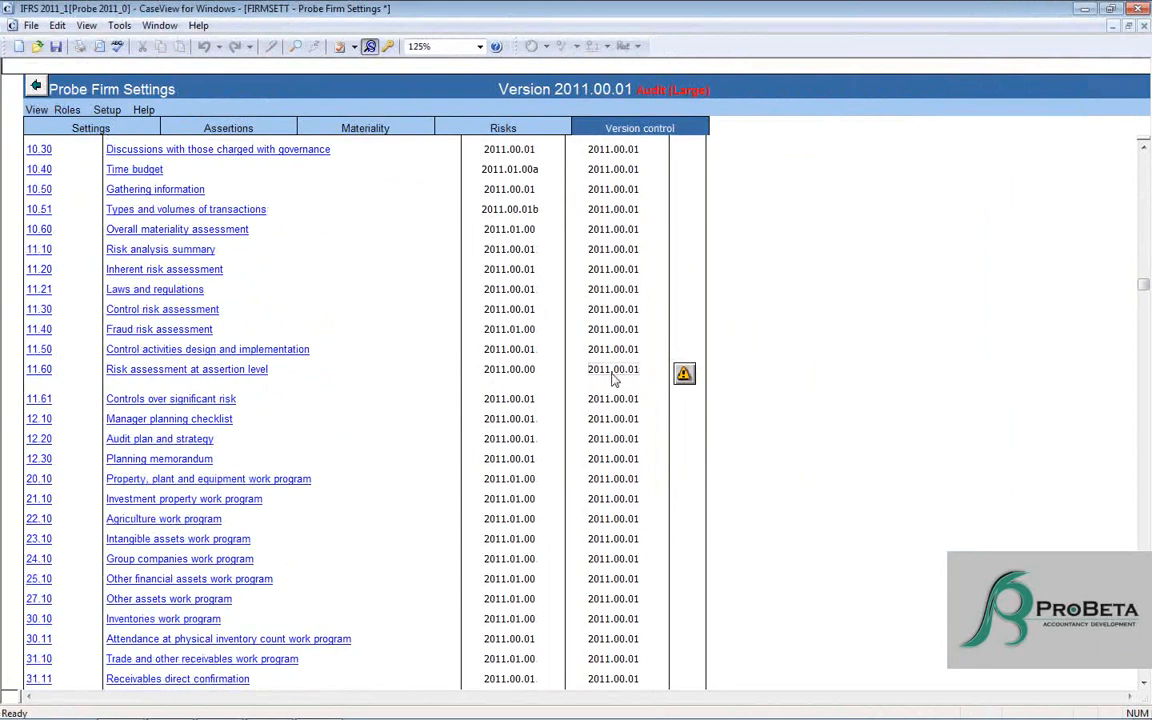
scroll(524, 372, up, 6)
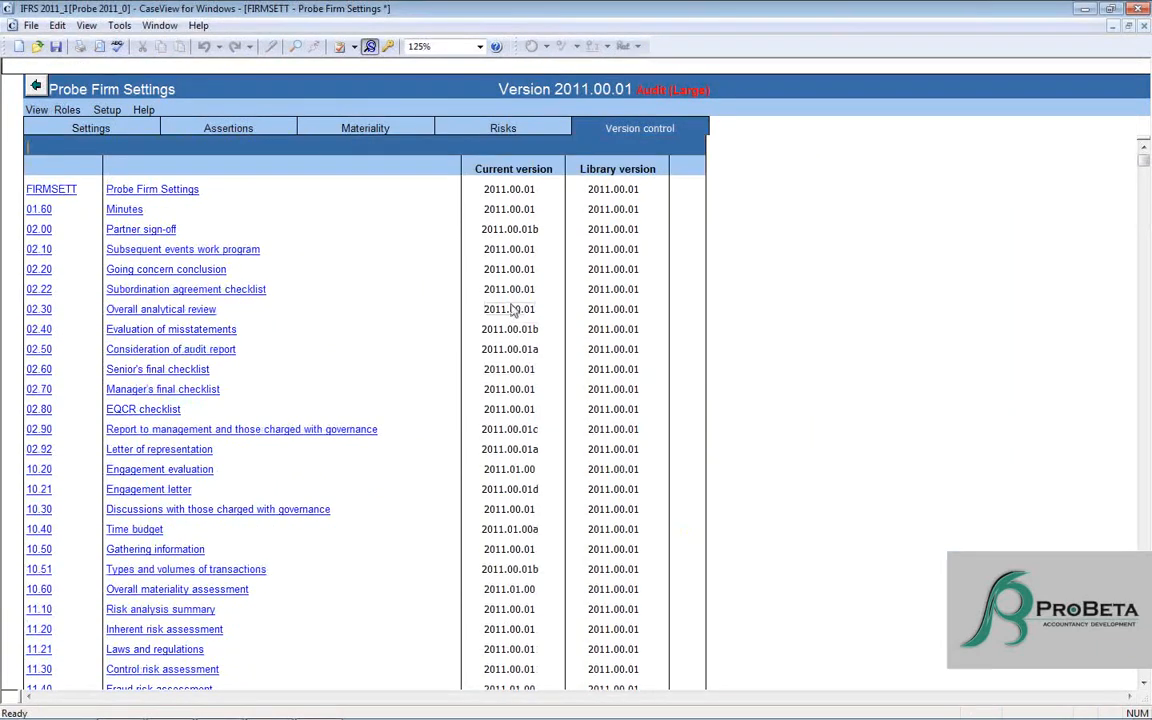
scroll(514, 180, down, 5)
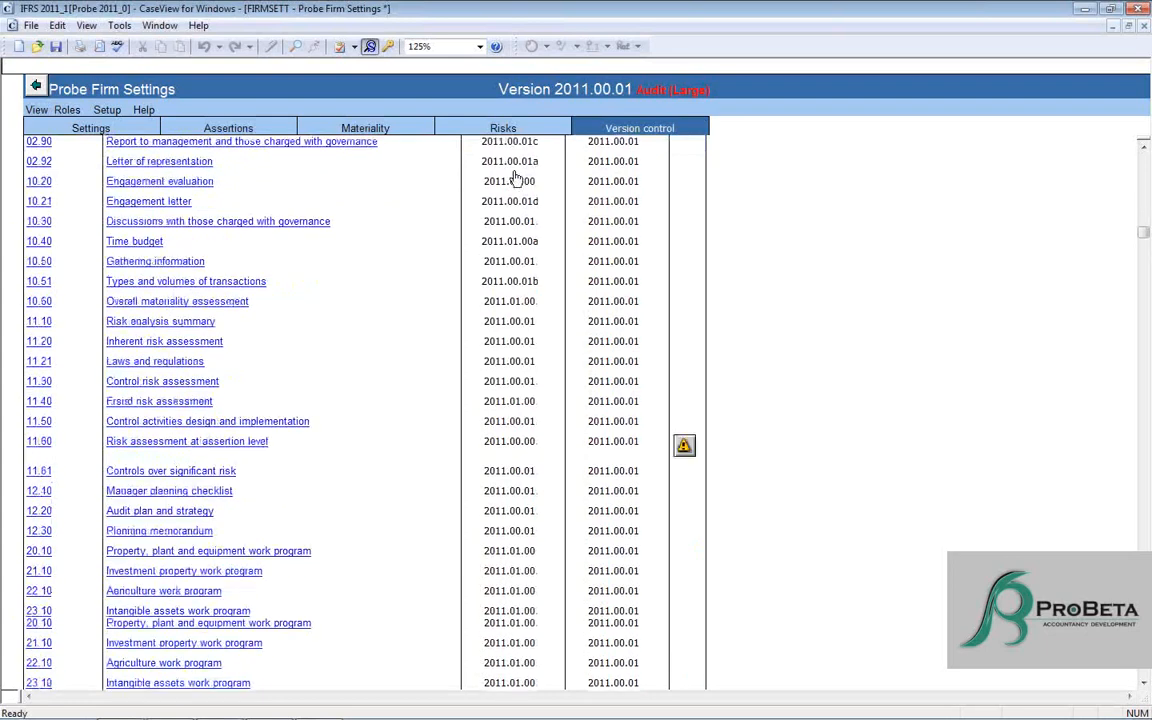
click(502, 444)
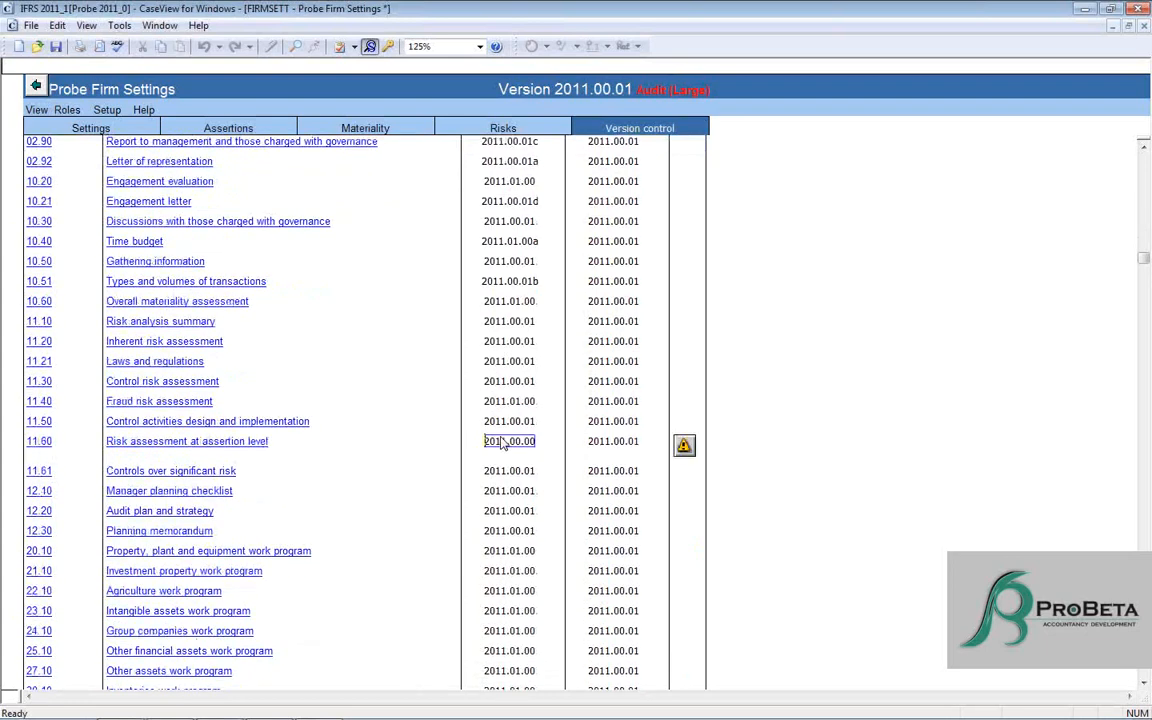
click(584, 450)
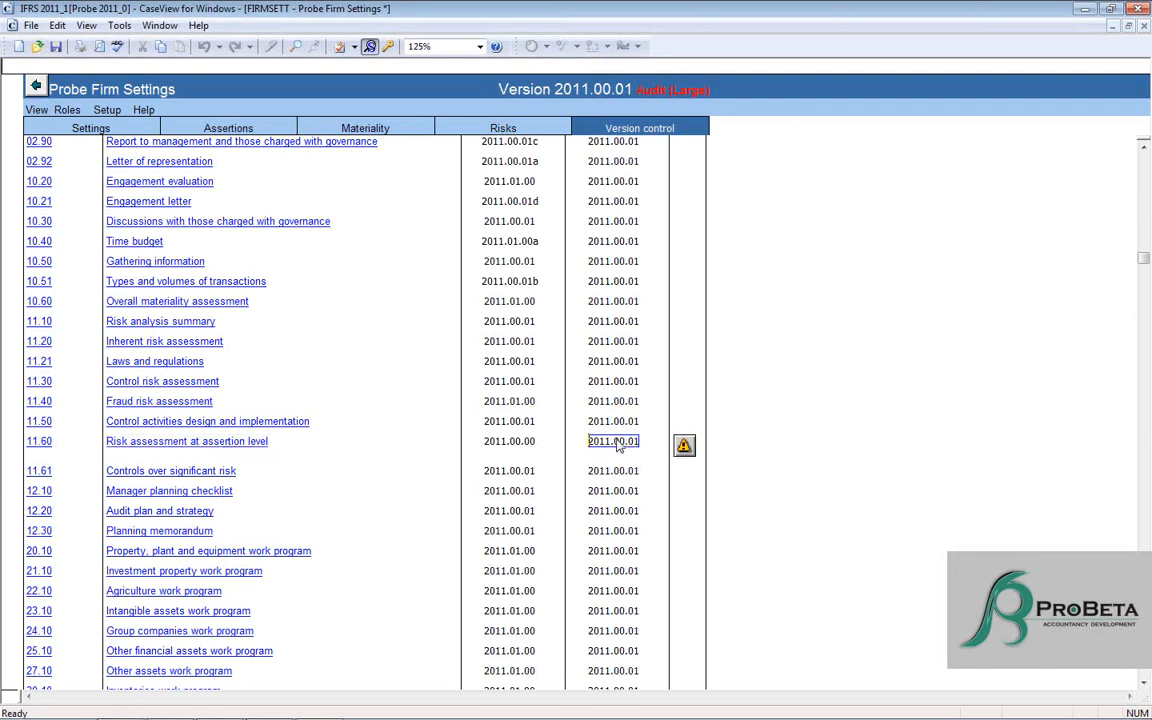
scroll(618, 447, up, 5)
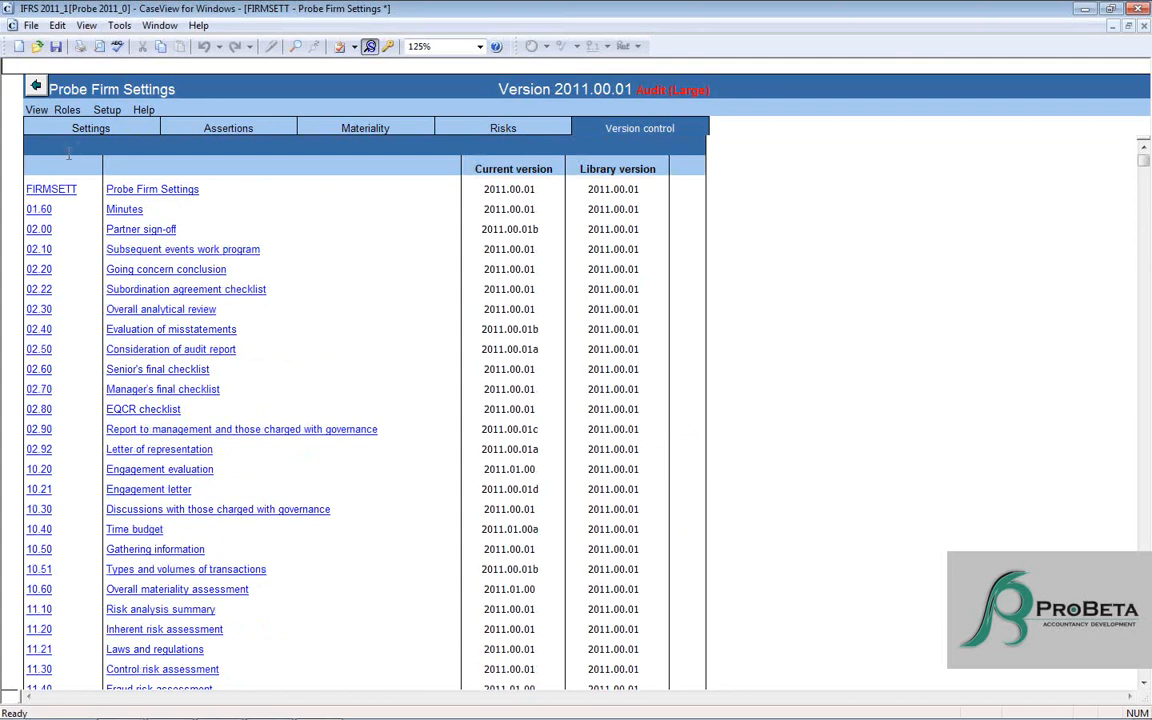
scroll(319, 429, down, 5)
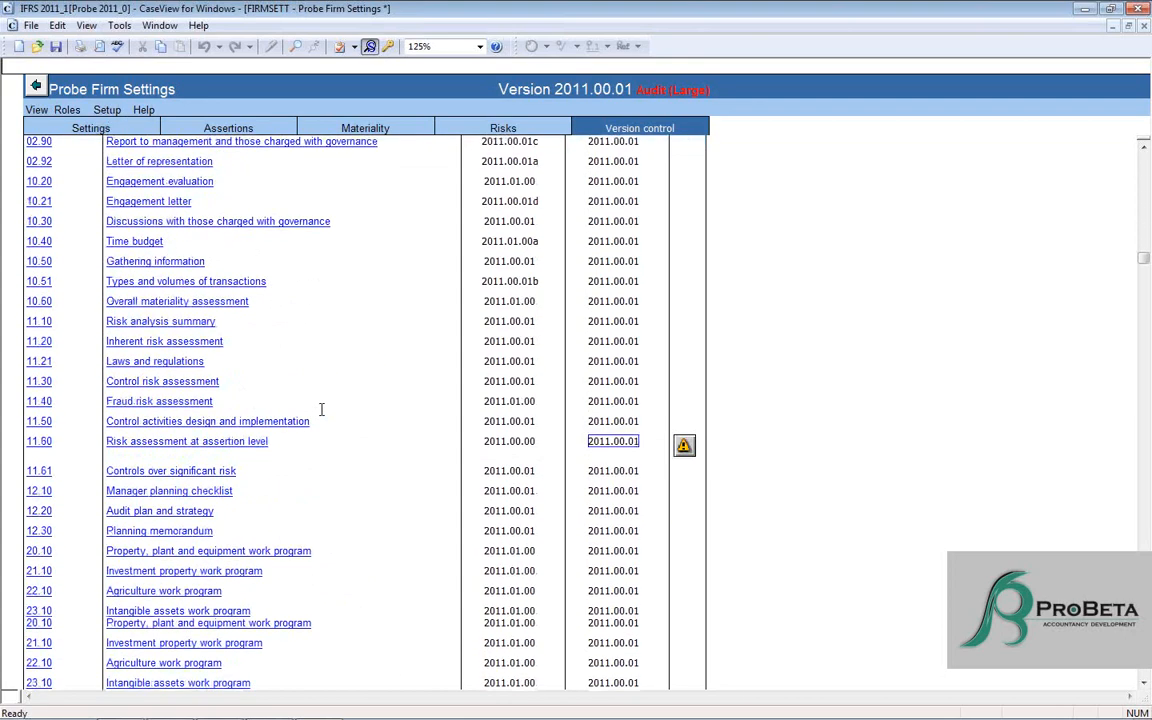
- Open 11.60 Risk assessment at assertion level from the version list, and reopen Probe Firm Settings from the Document Manager
click(175, 441)
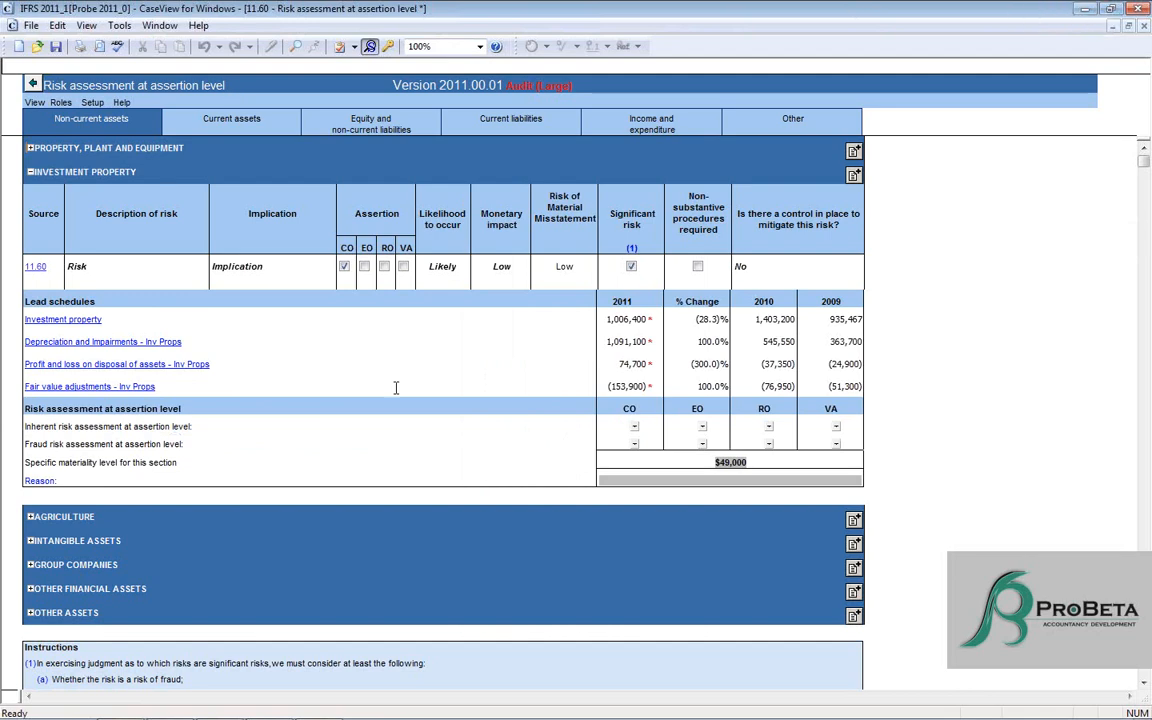
mouse_move(278, 712)
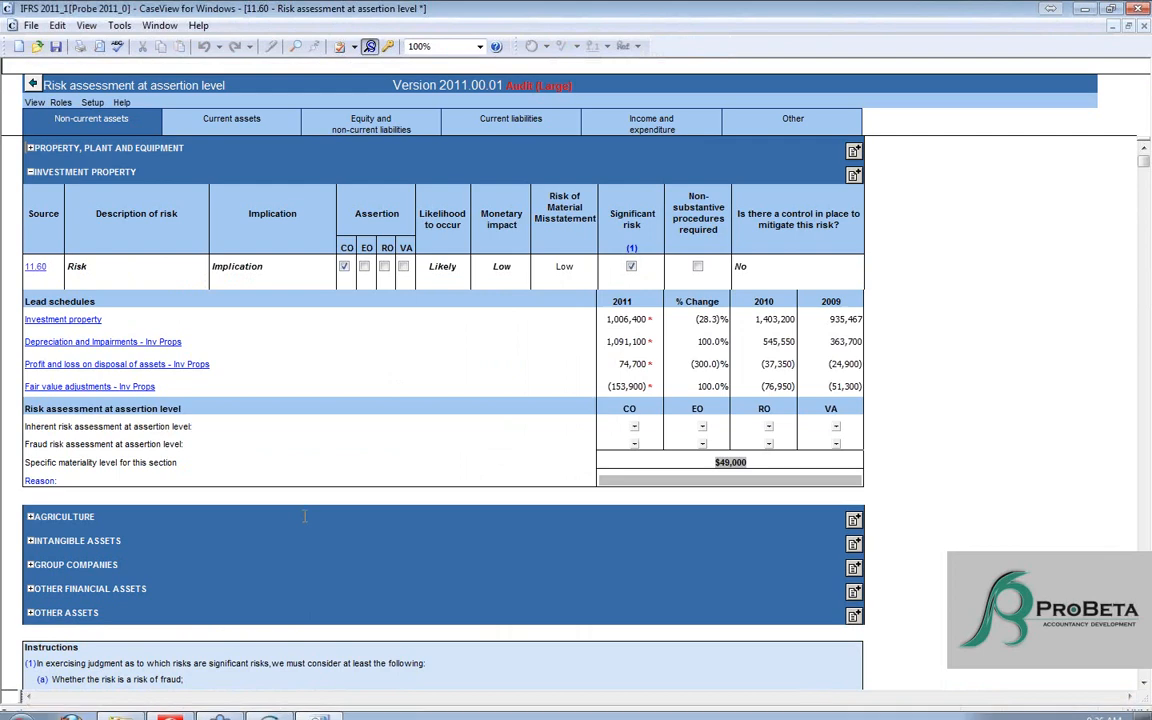
click(270, 706)
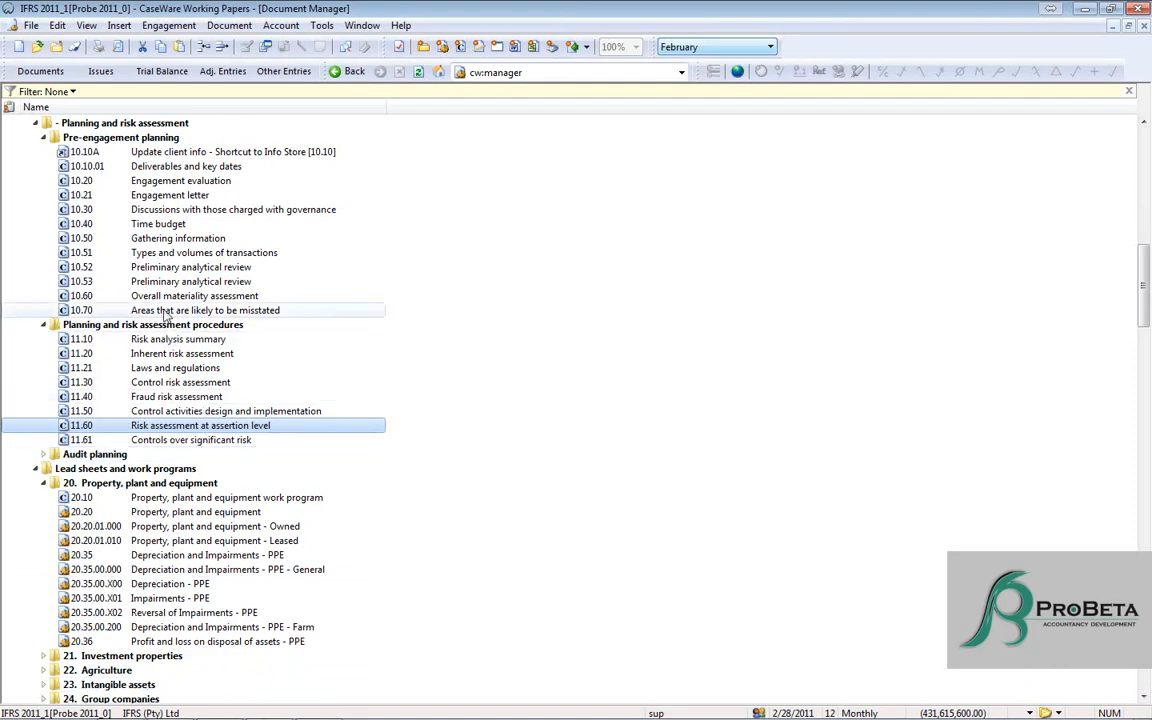
scroll(166, 316, up, 12)
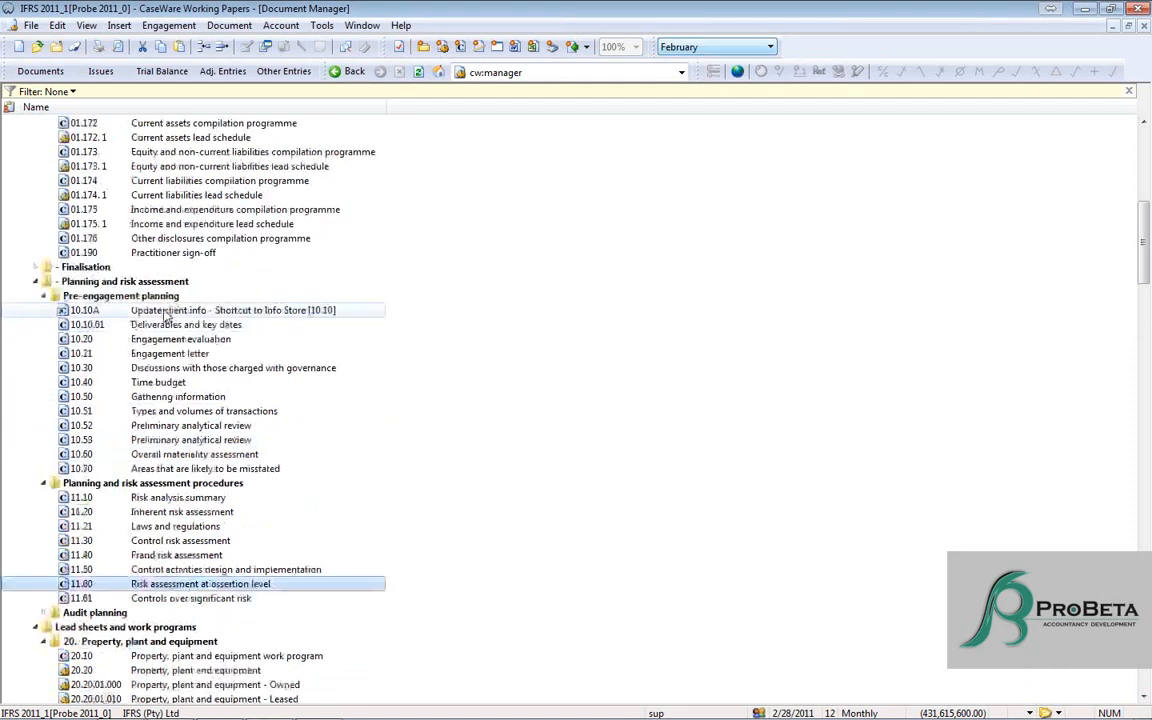
double_click(112, 152)
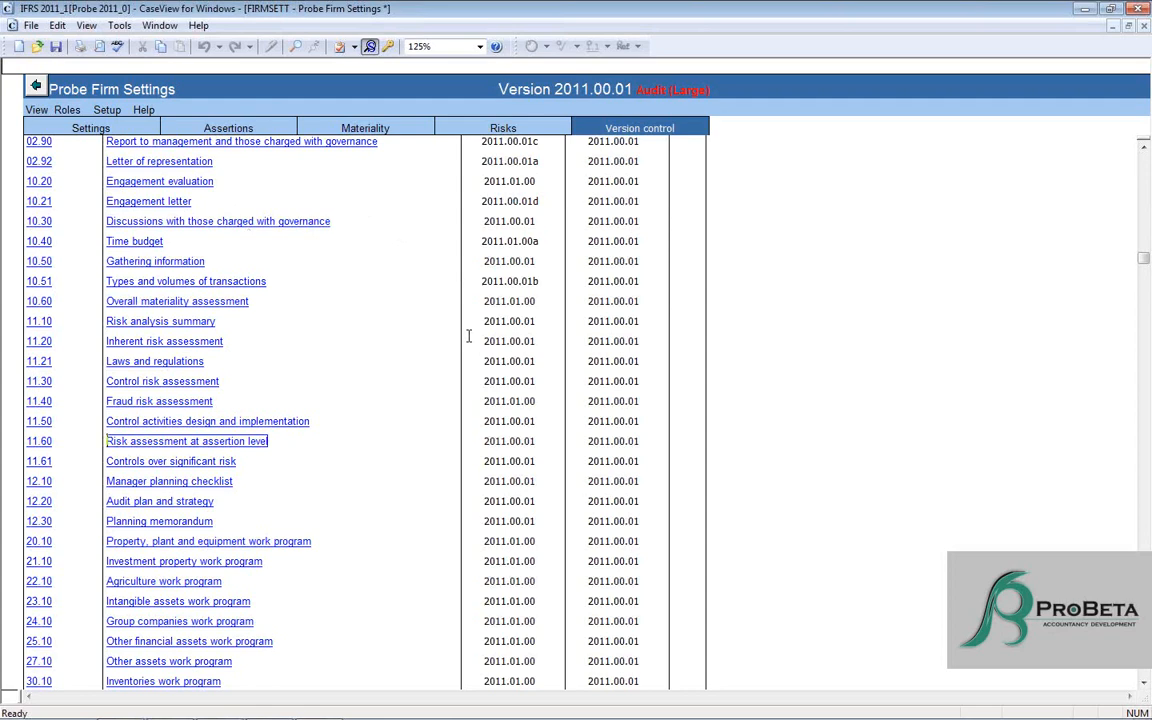
- Close Probe Firm Settings and 11.60 Risk assessment at assertion level, saving the changes
click(1140, 27)
click(541, 441)
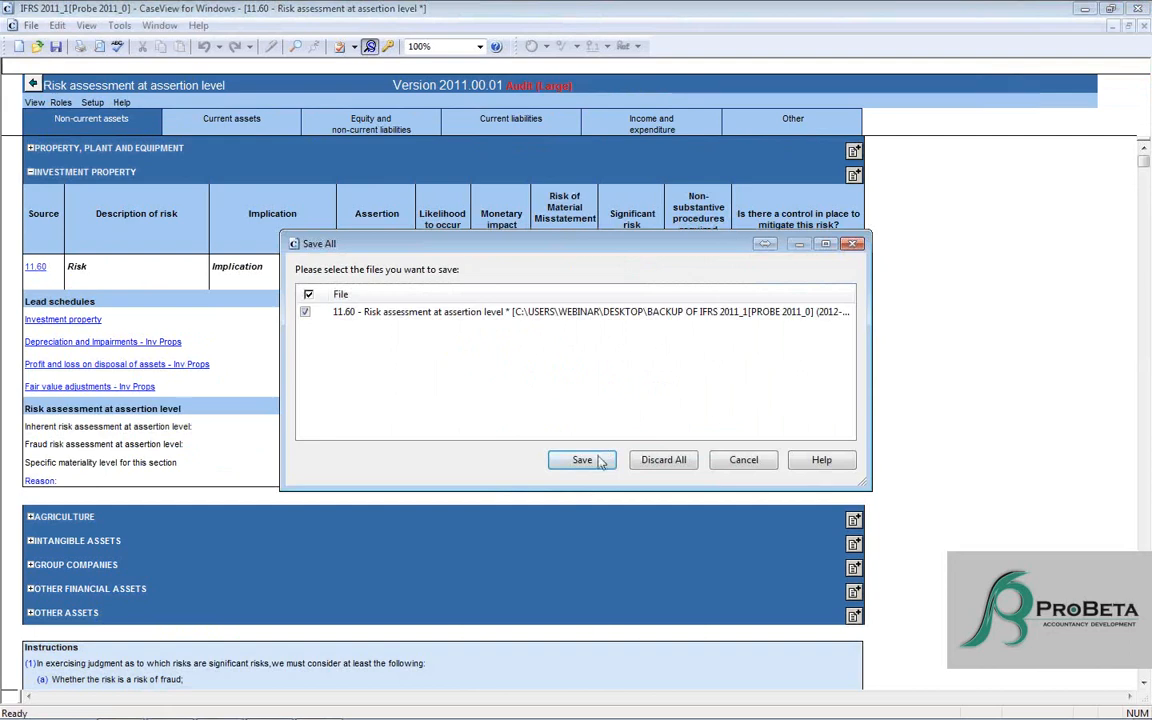
click(599, 460)
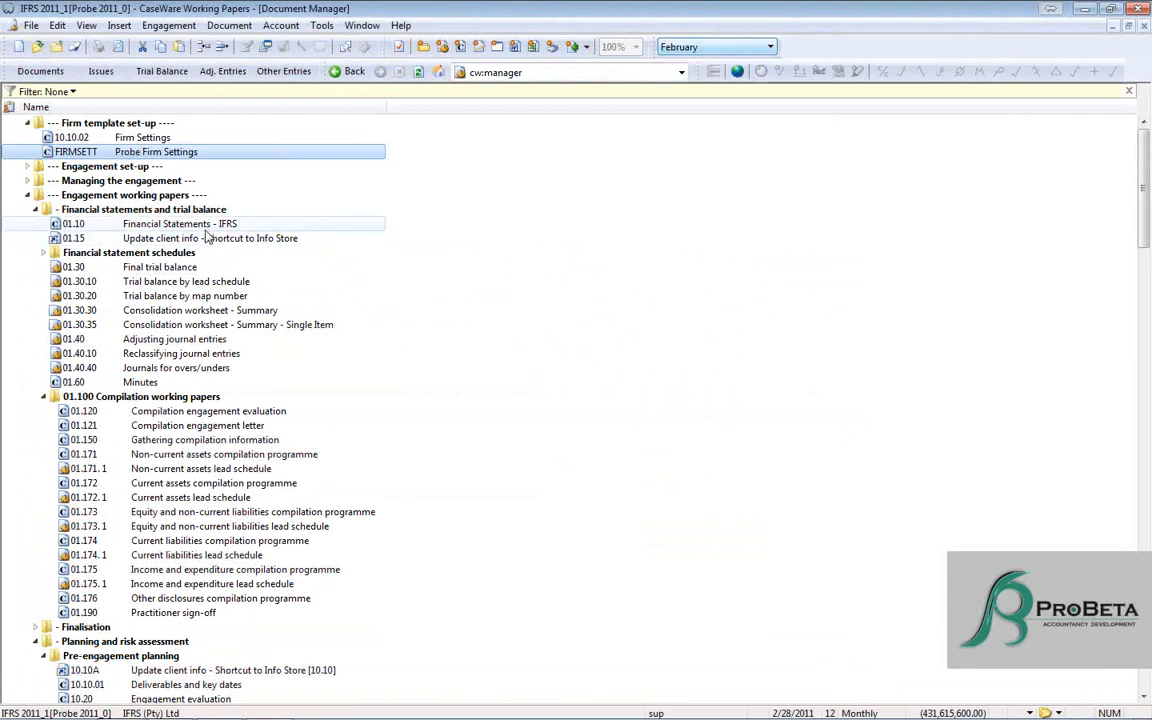
- Collapse the 01.100 Compilation working papers folder and reopen Probe Firm Settings from the Firm template set-up folder
double_click(185, 398)
scroll(185, 398, down, 1)
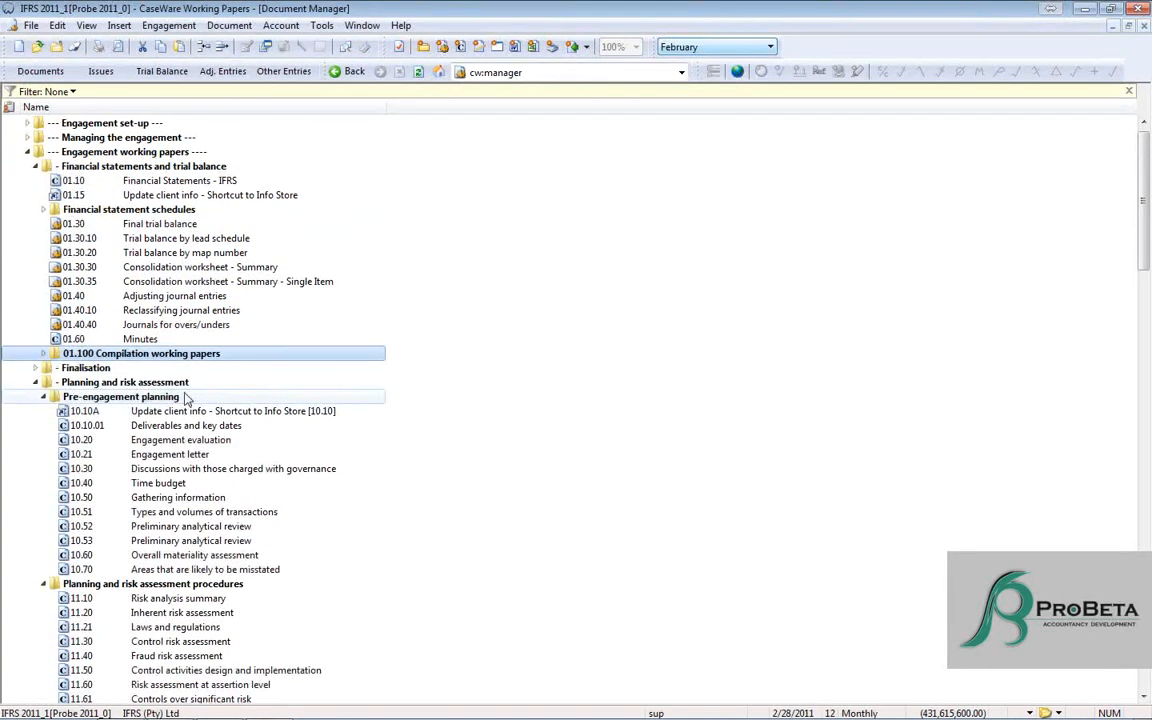
scroll(185, 398, up, 1)
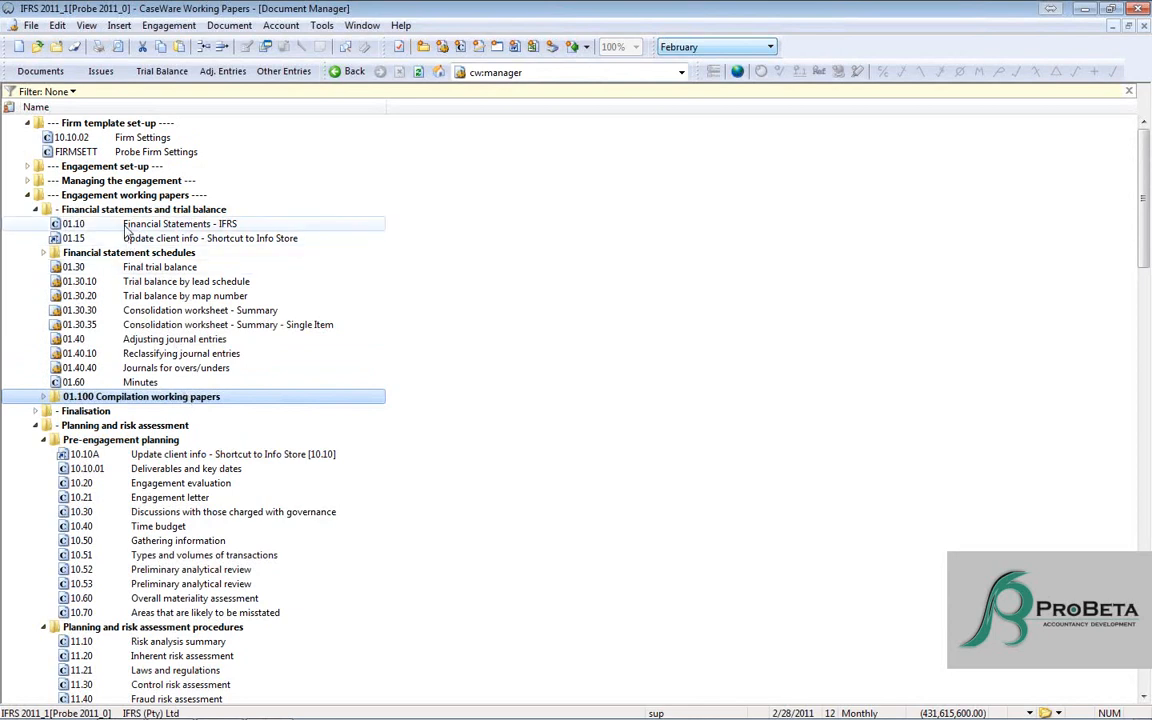
click(93, 151)
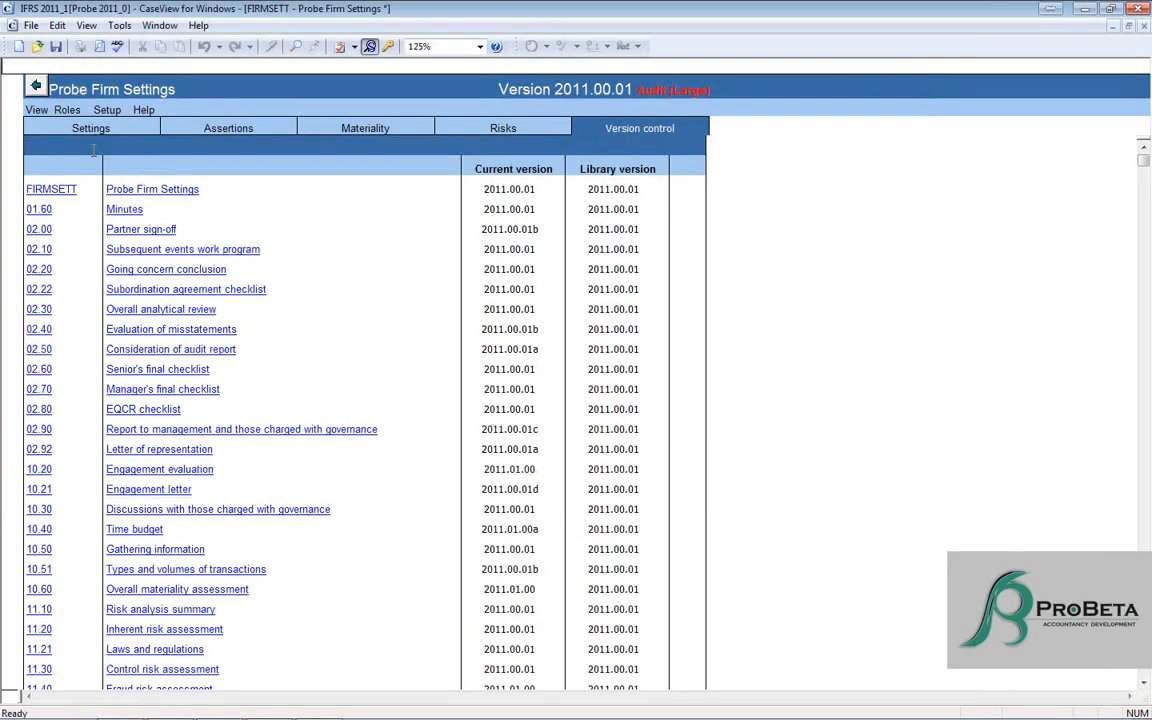
click(91, 138)
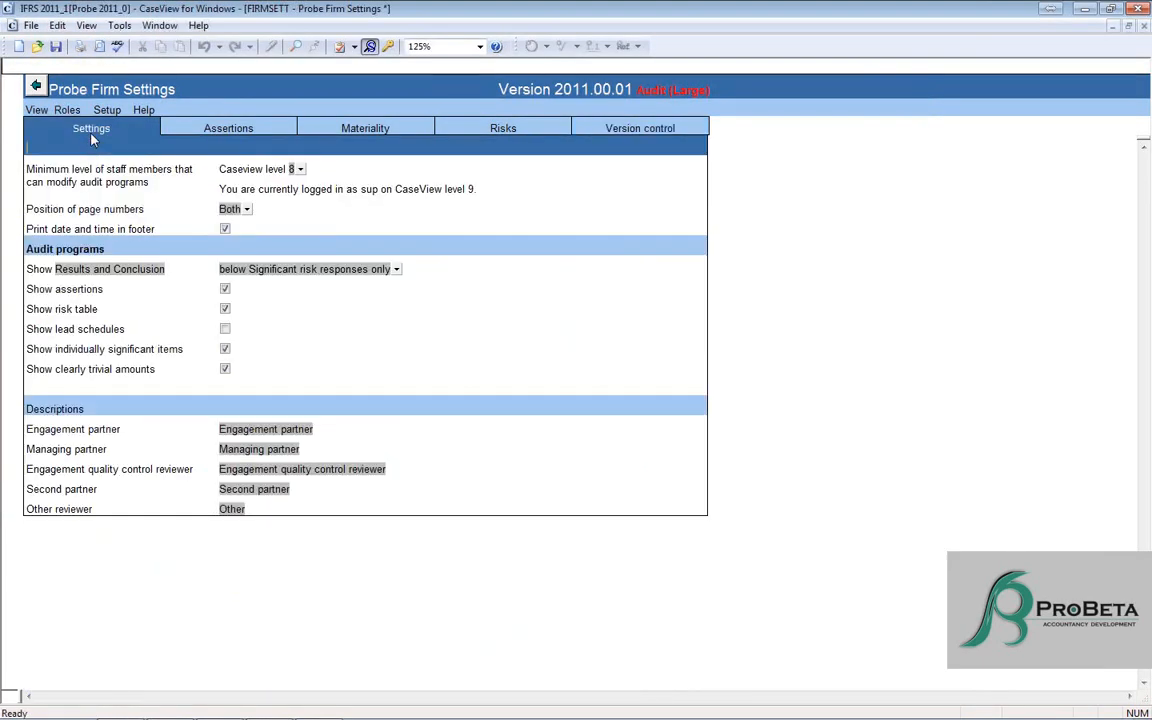
- Review the Show lead schedules option and the Risks, Materiality and Assertions pages of Probe Firm Settings, and close the document with its changes saved
click(226, 332)
click(226, 330)
click(556, 127)
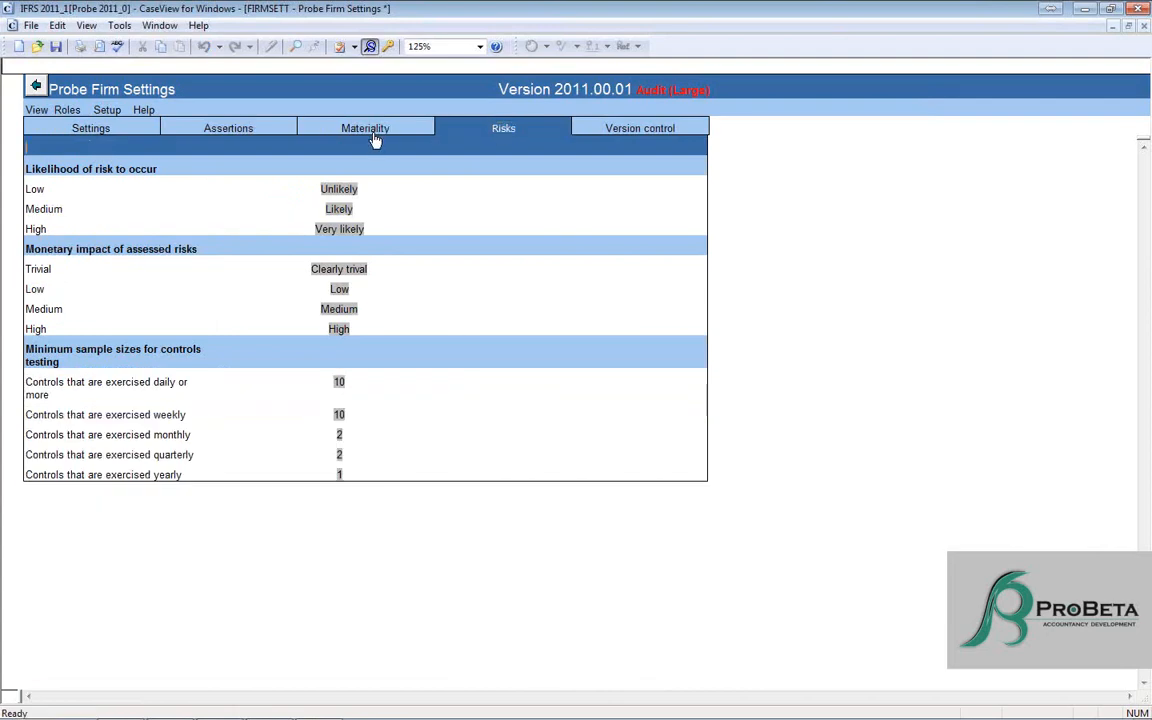
click(376, 136)
click(235, 127)
click(90, 128)
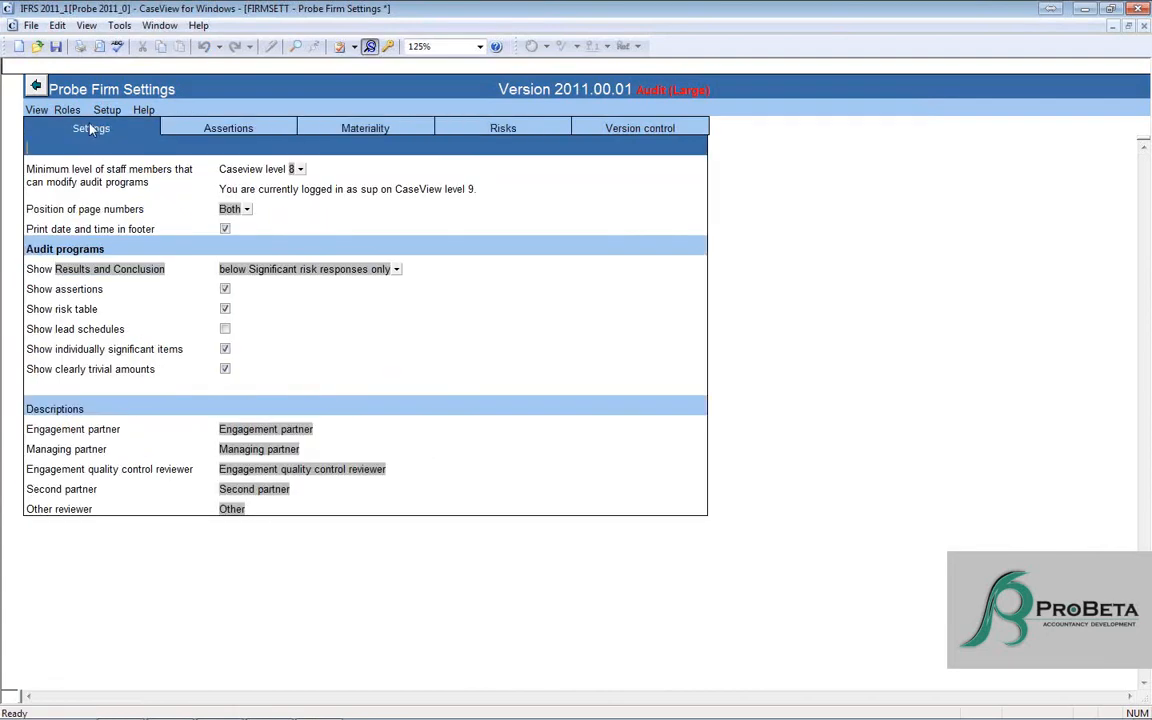
click(1136, 12)
click(582, 460)
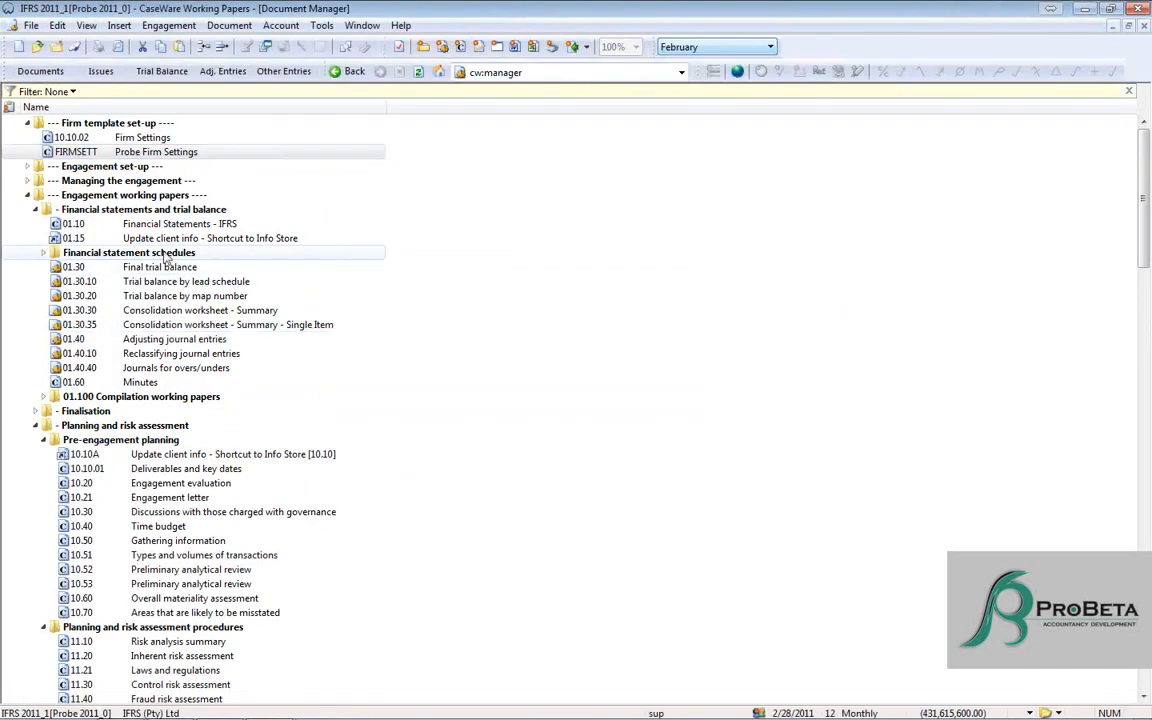
- Collapse the Firm template set-up and Engagement working papers folders, including all open subfolders, to leave only the top-level folders
double_click(91, 125)
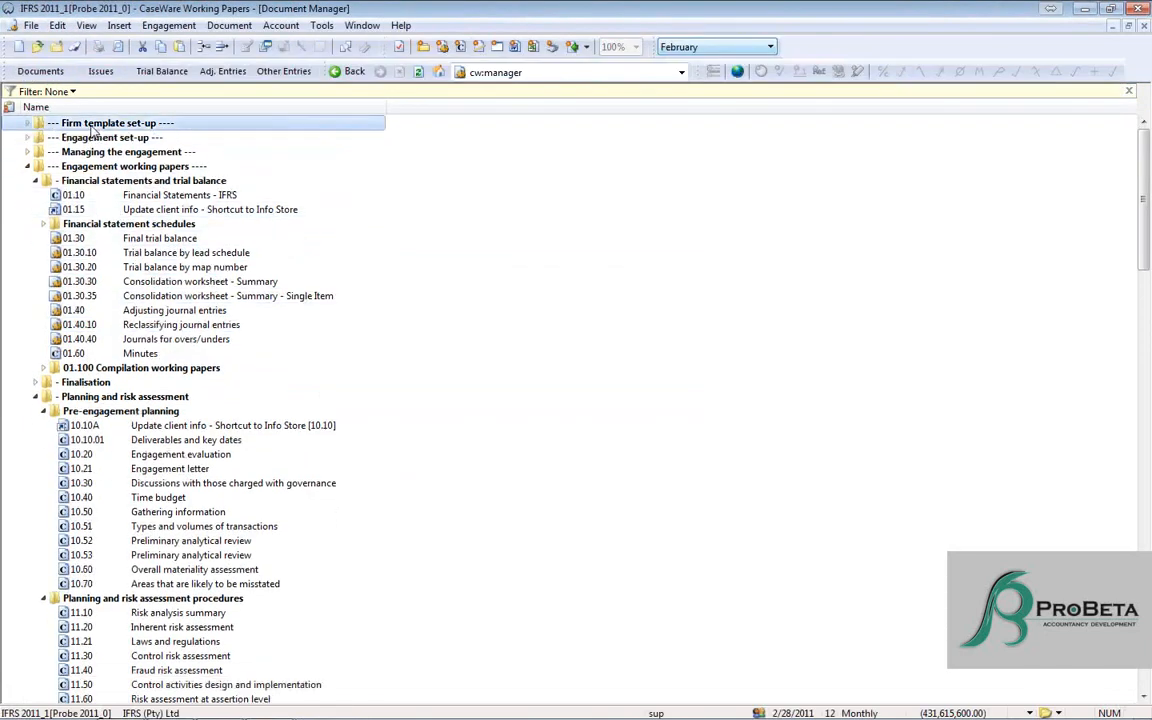
double_click(110, 181)
double_click(90, 224)
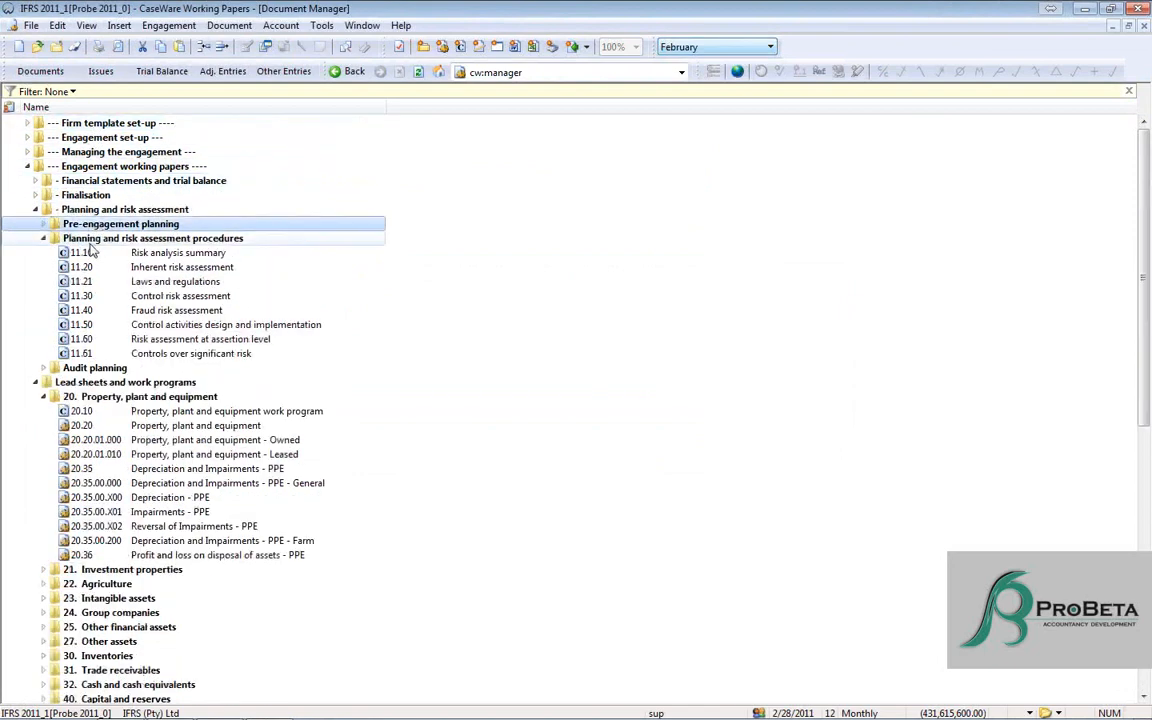
double_click(92, 239)
double_click(97, 282)
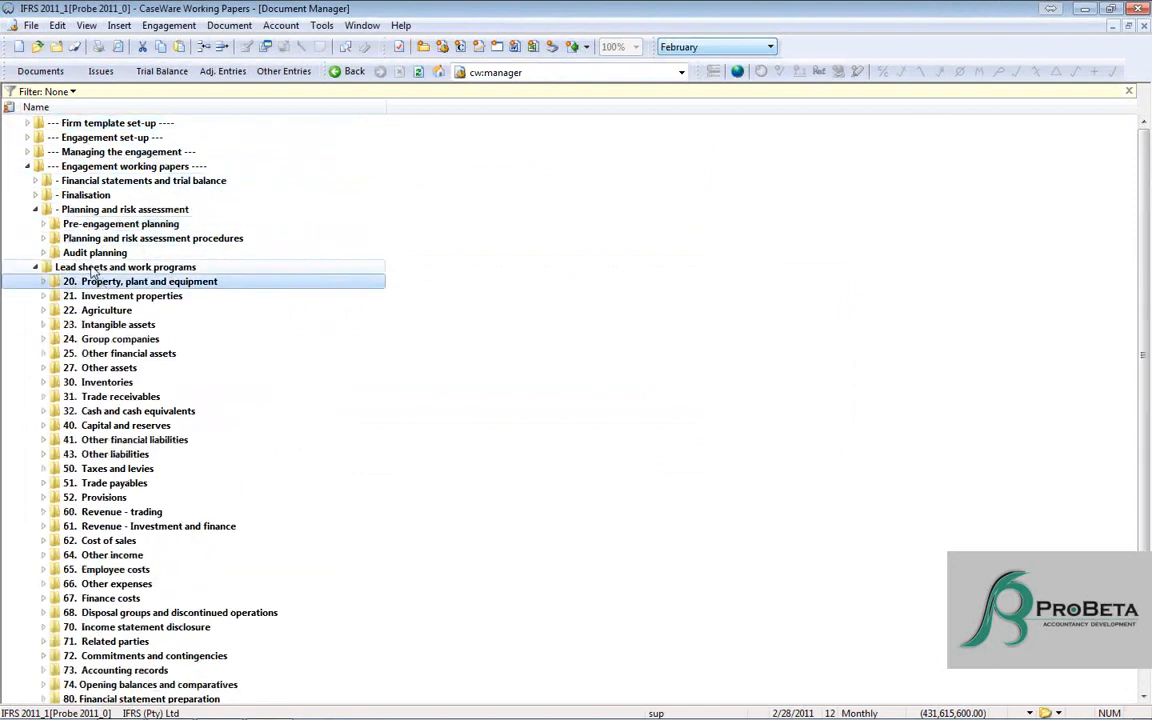
double_click(93, 269)
double_click(76, 209)
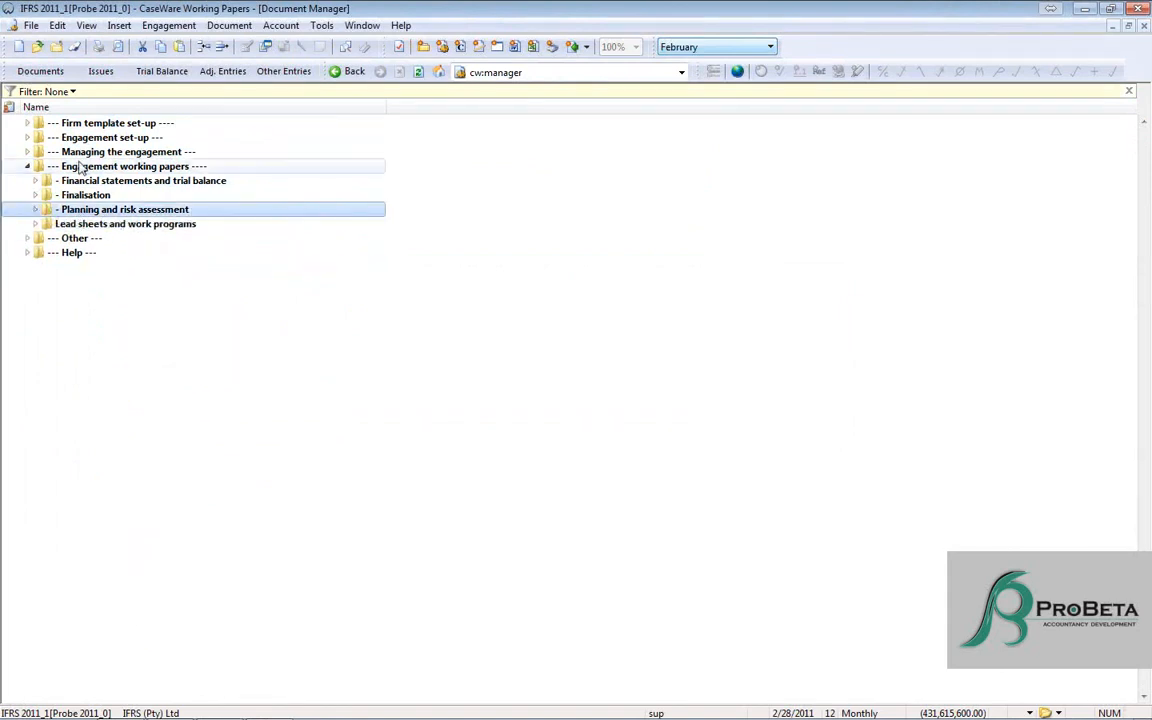
double_click(80, 167)
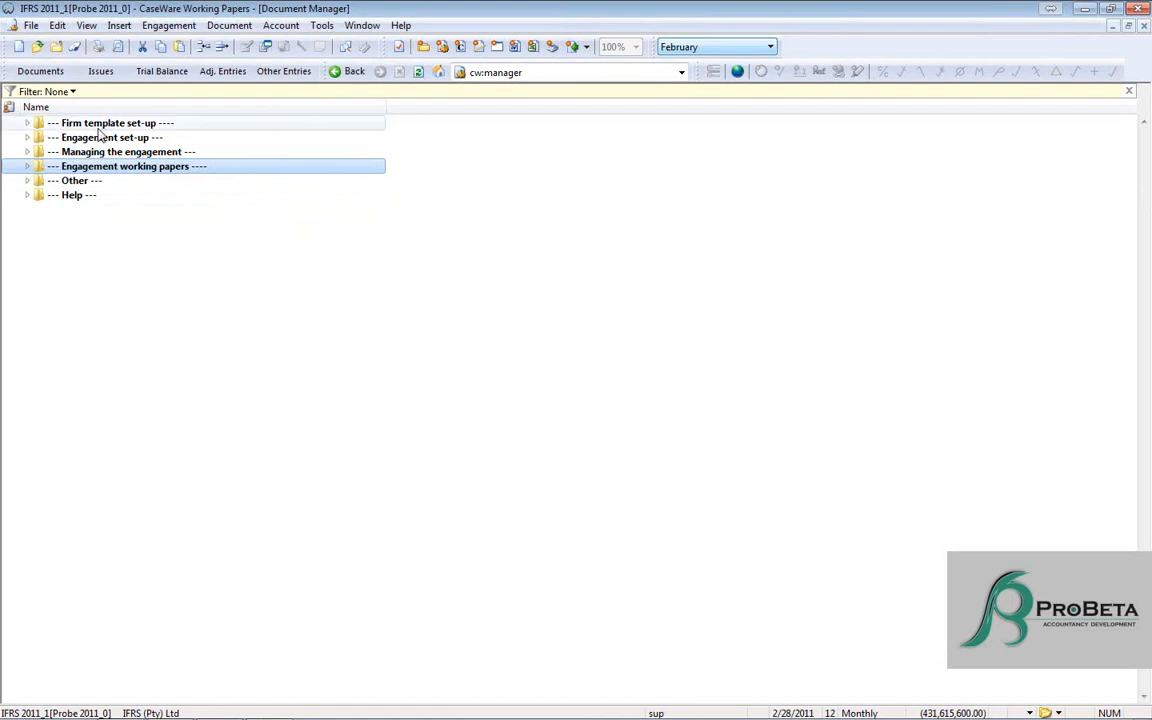
- Start repackaging the IFRS 2011_1[Probe 2011_0] template from the template list and proceed to the packager's global options
click(323, 26)
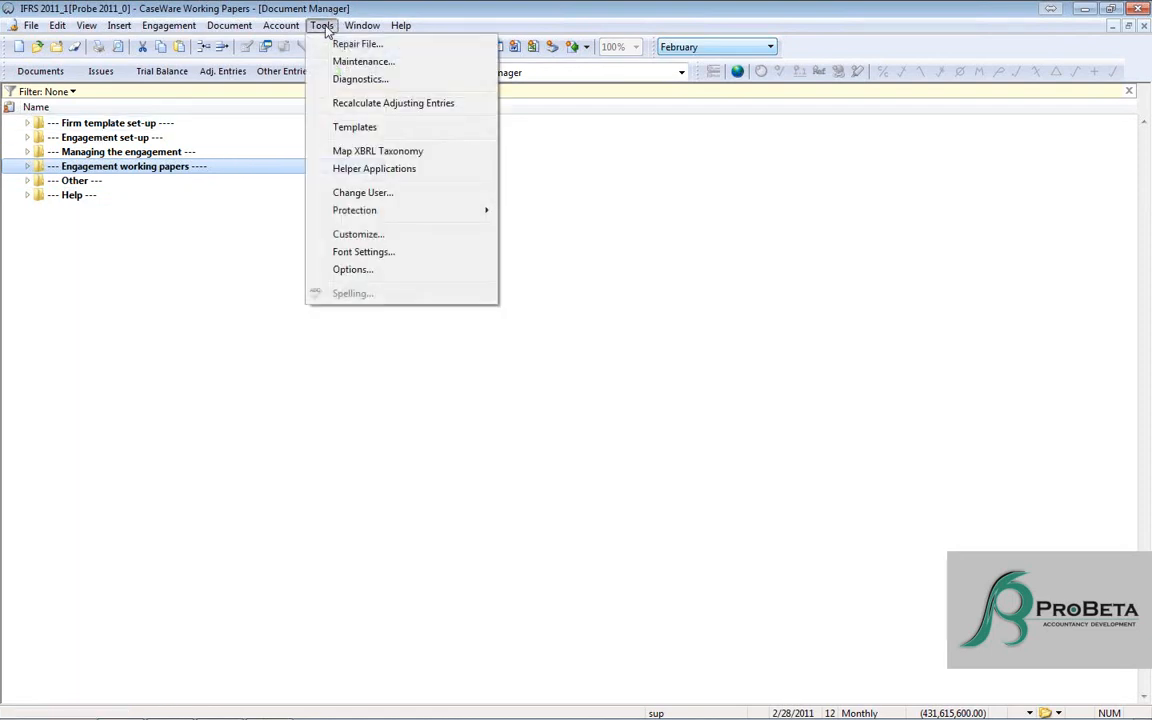
click(357, 130)
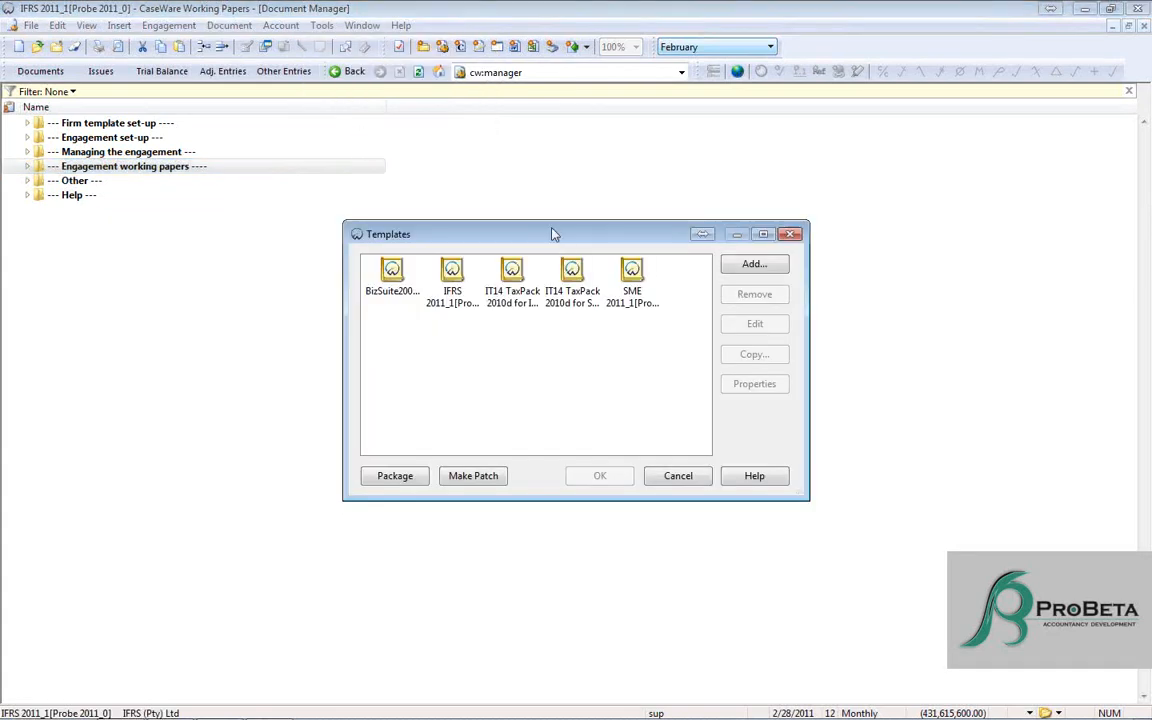
drag(530, 234, 469, 101)
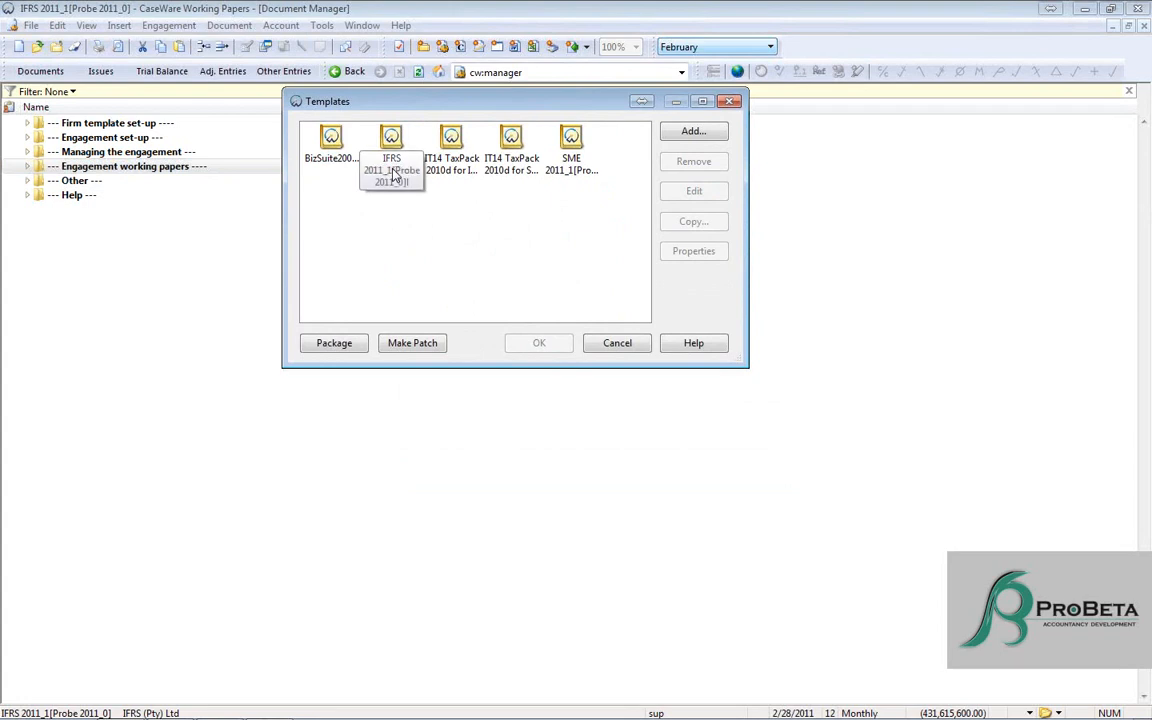
click(394, 148)
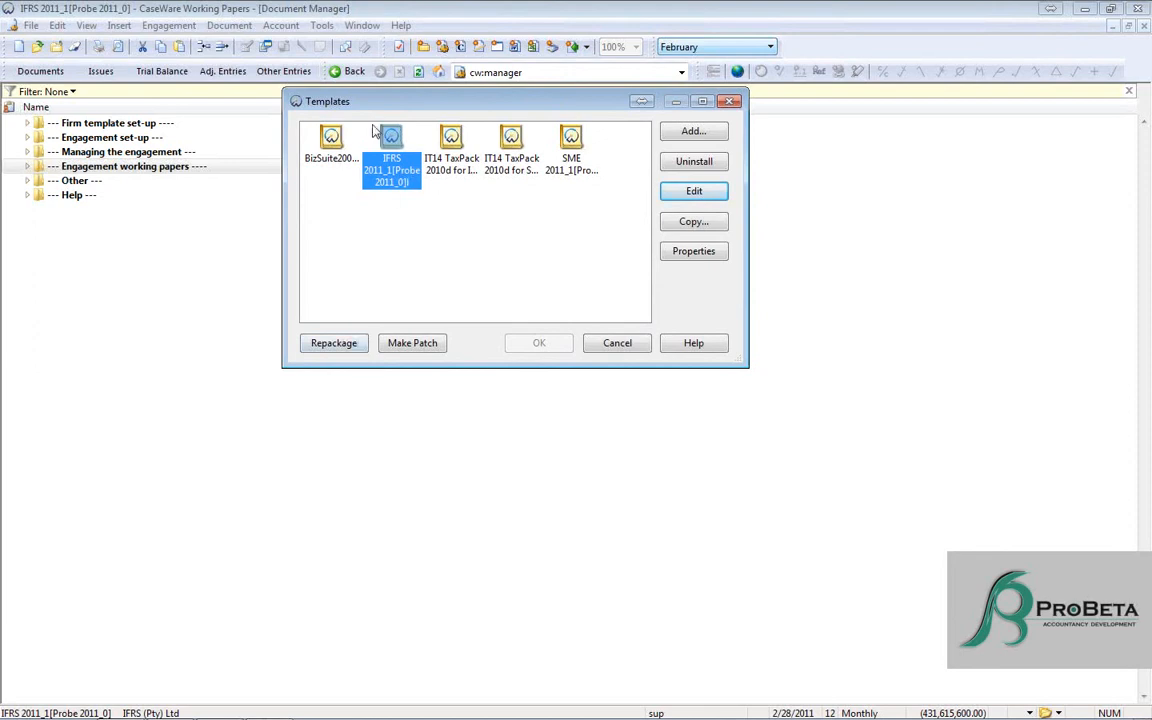
click(333, 343)
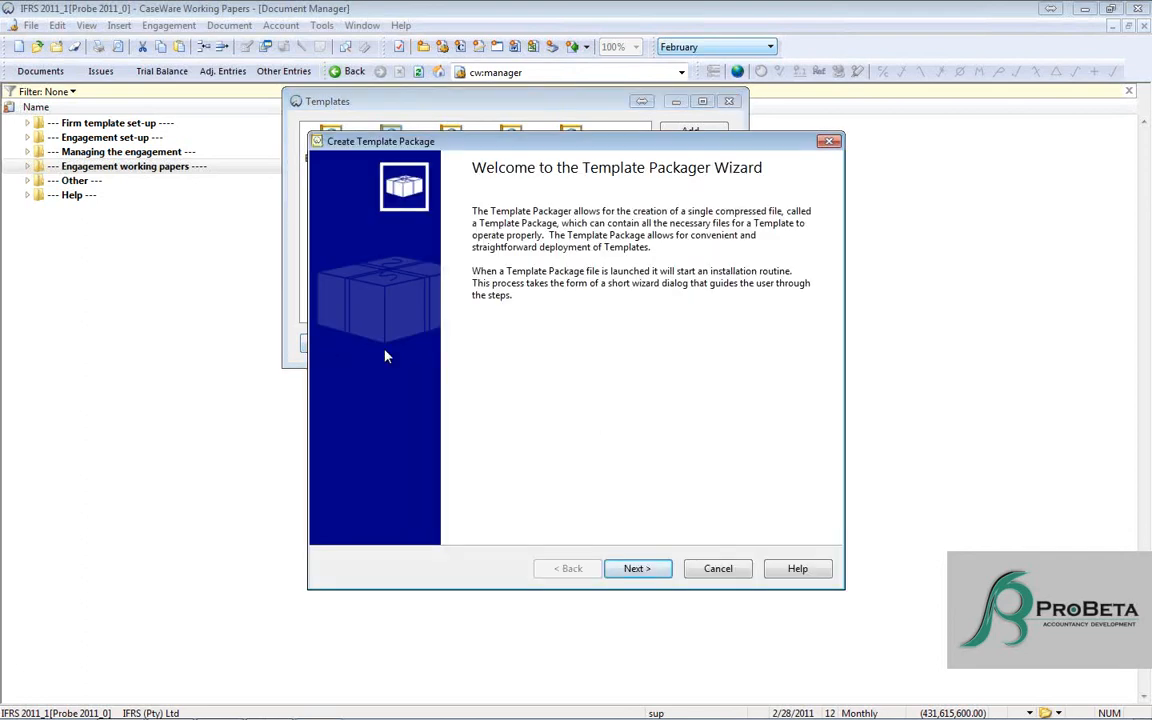
click(637, 568)
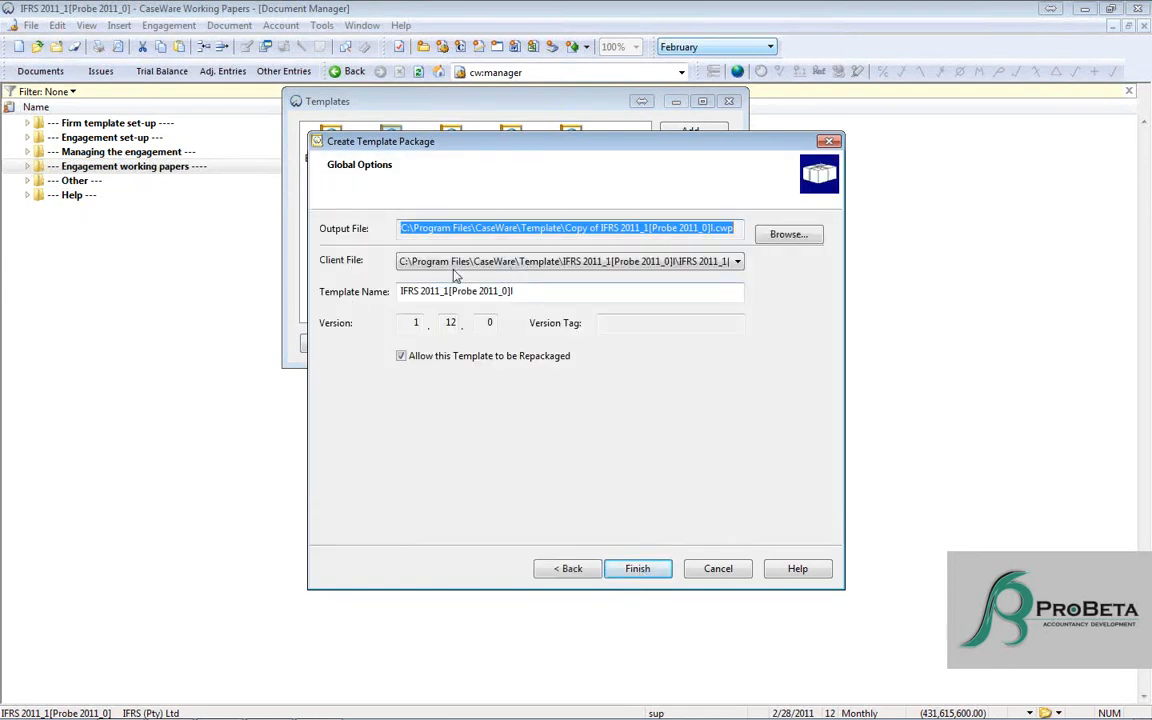
- Set the template package's output file to IFRS 2011.cwp on the desktop
drag(513, 291, 289, 284)
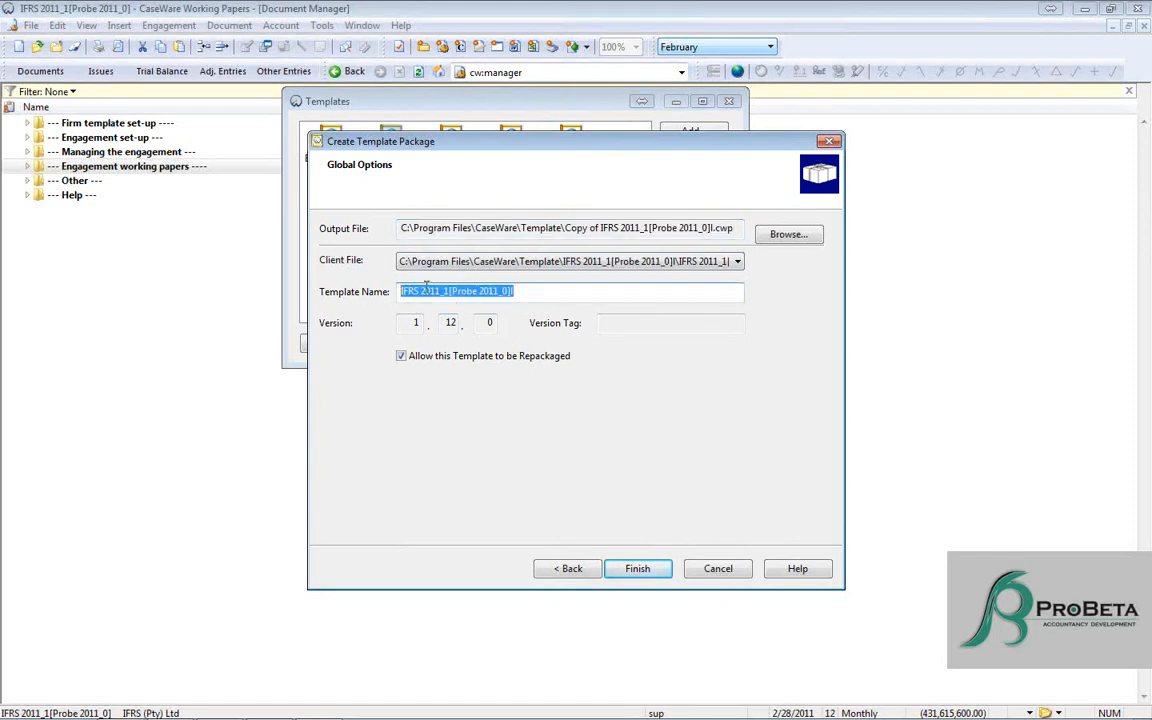
click(738, 229)
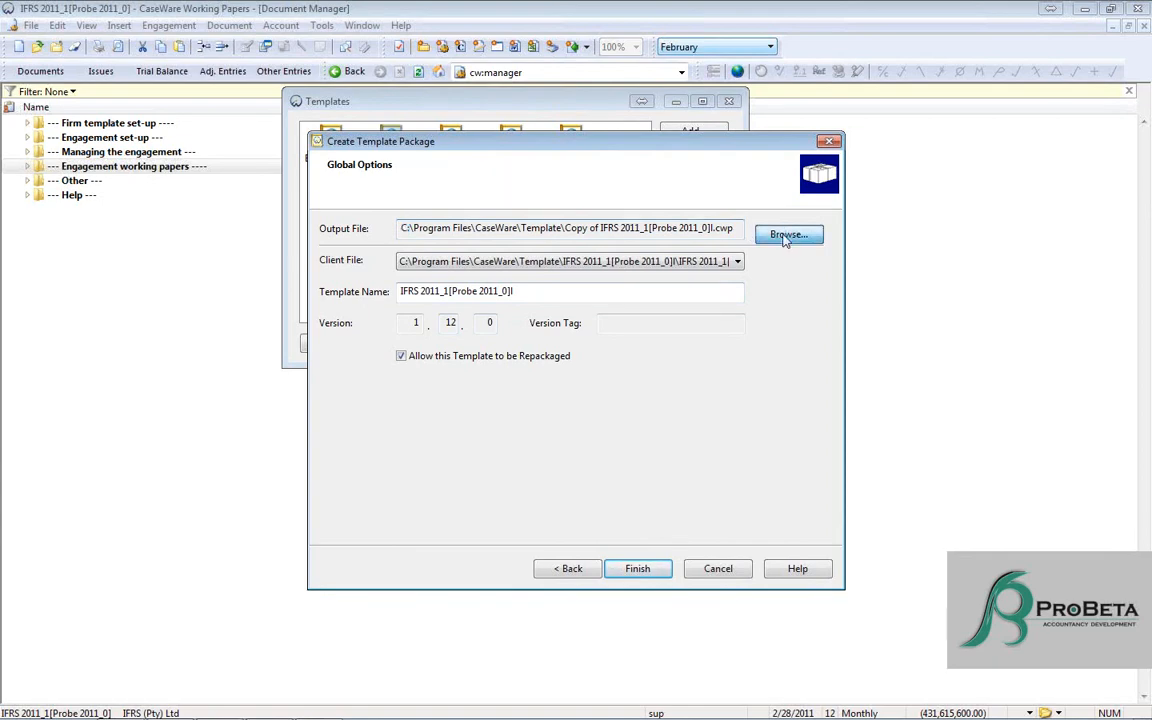
click(786, 236)
click(372, 312)
click(512, 422)
scroll(512, 422, down, 5)
double_click(500, 400)
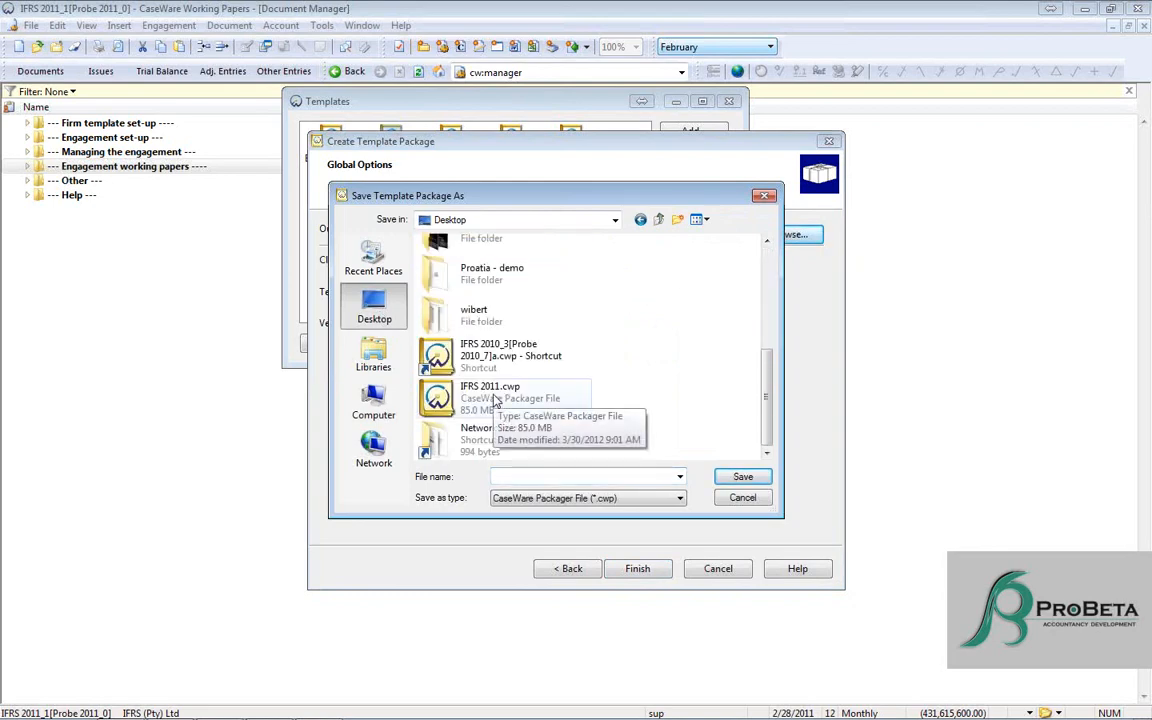
click(622, 373)
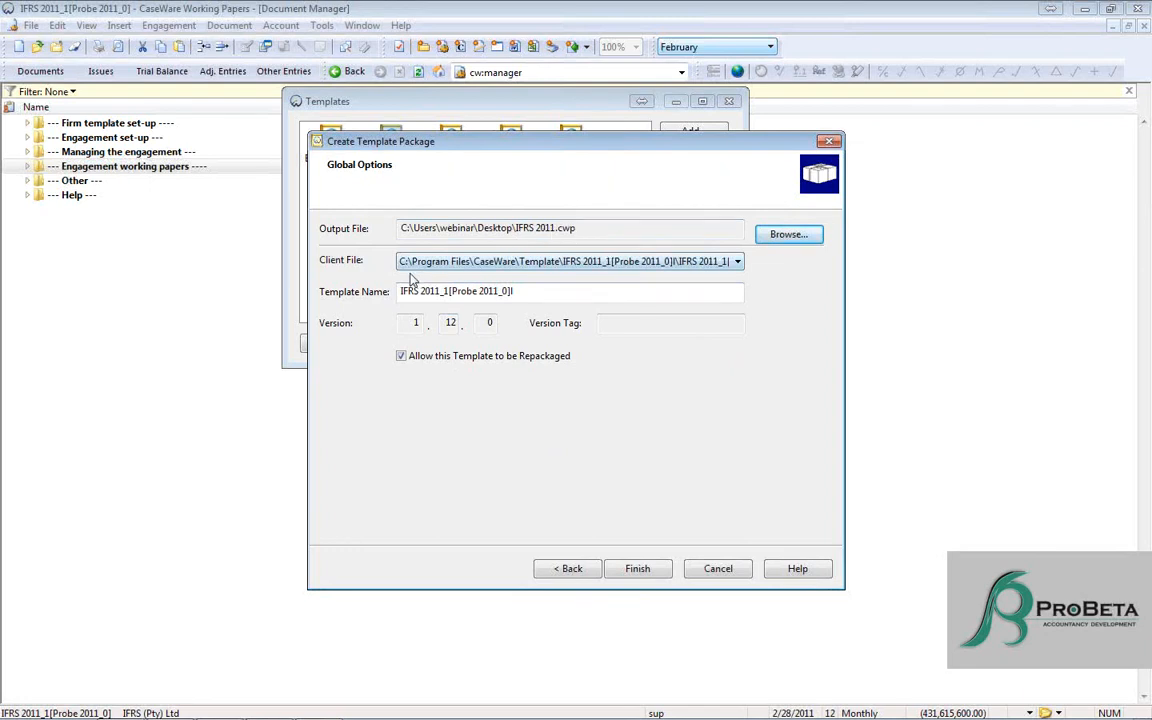
- Check the client file choice and change the output file to "ProBeta's firm template" on the desktop
click(508, 262)
click(540, 275)
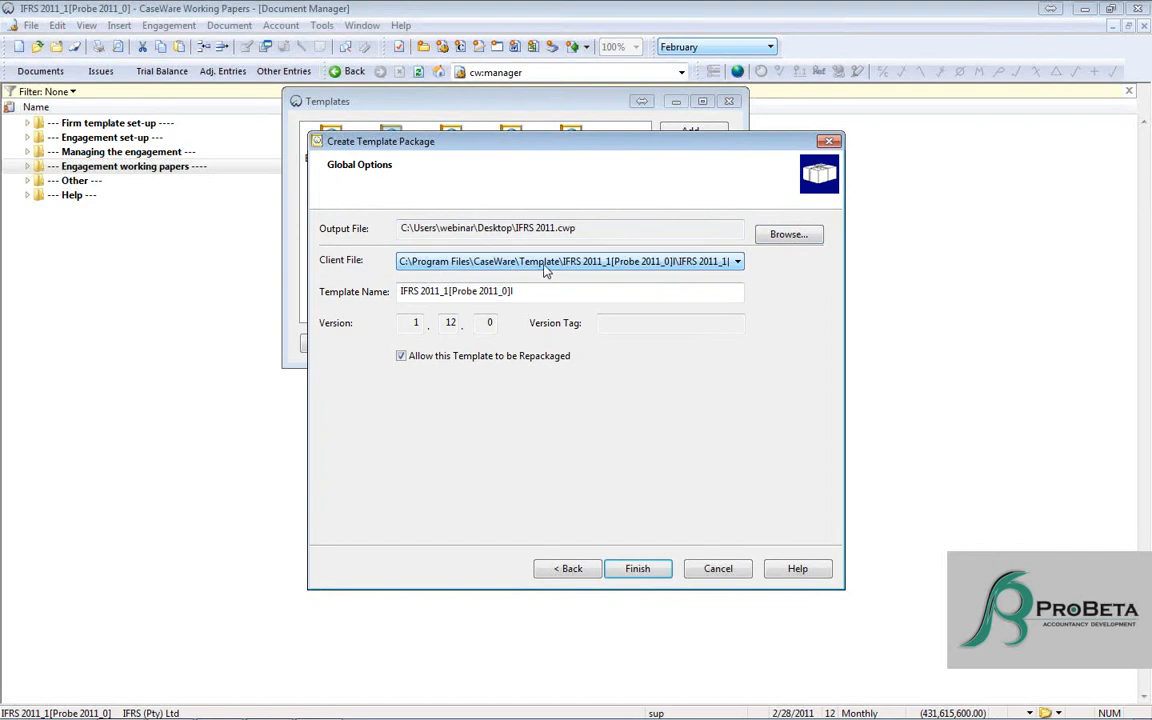
click(772, 238)
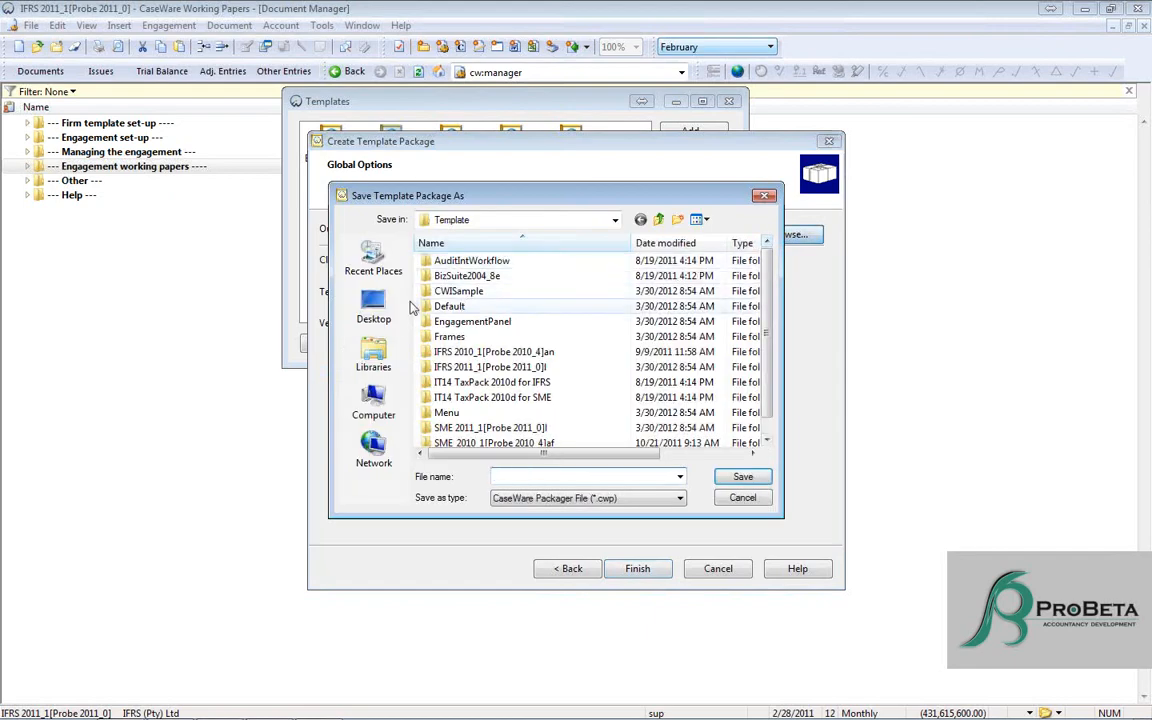
click(374, 305)
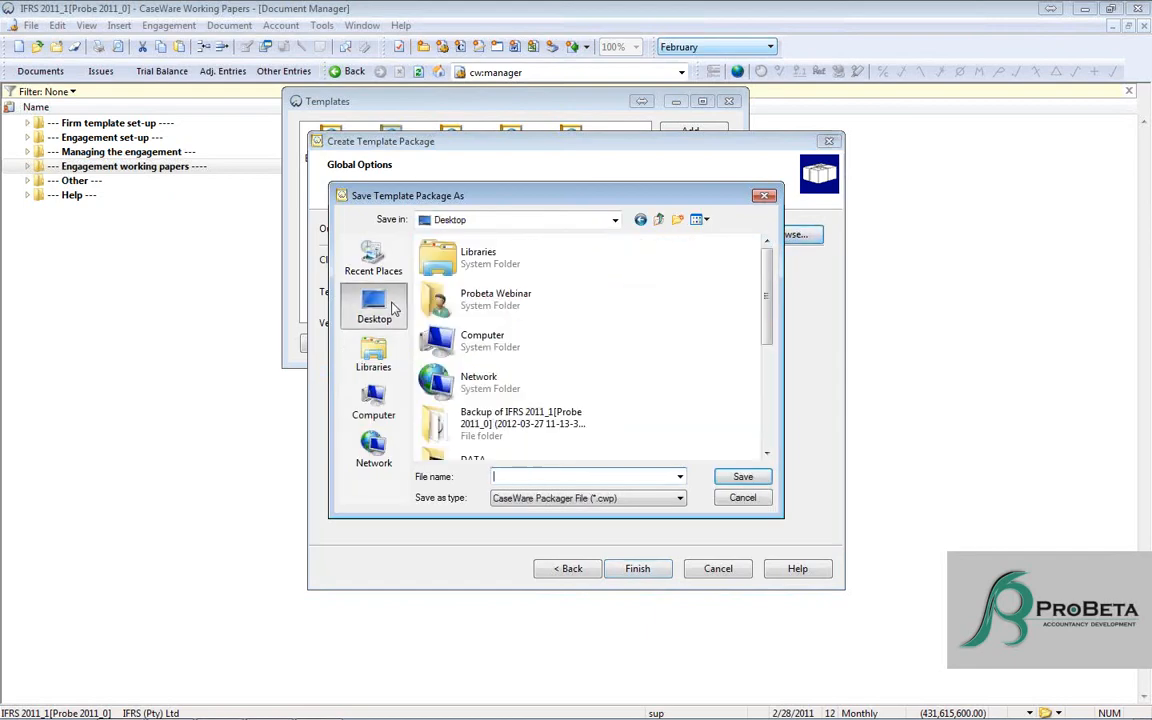
click(545, 476)
text(ProBeta's firm template)
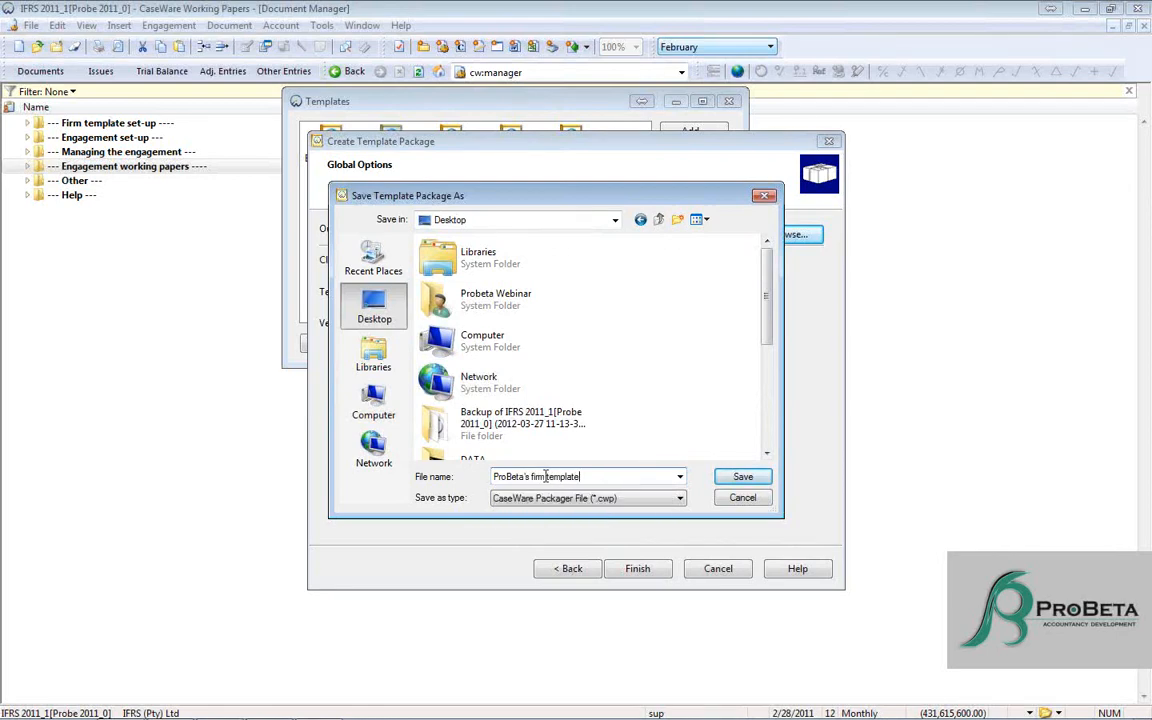
click(744, 477)
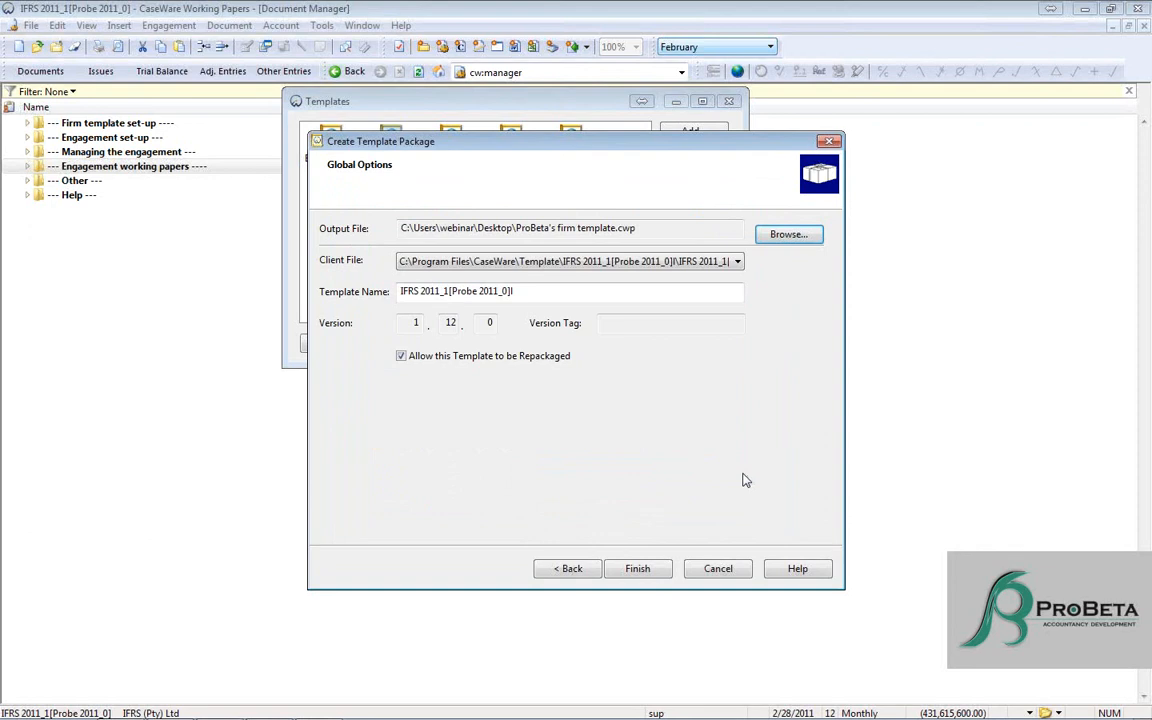
- Set the template name to "ProBeta's template", cancel the template packaging and close the template list
click(612, 262)
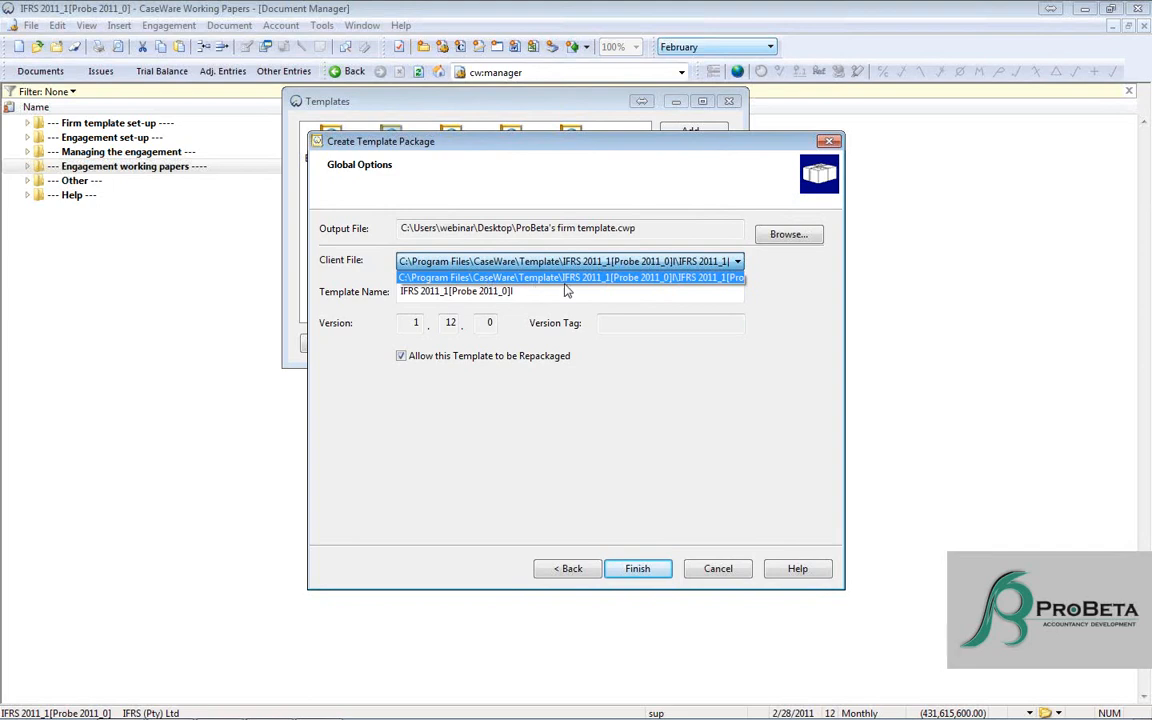
click(637, 294)
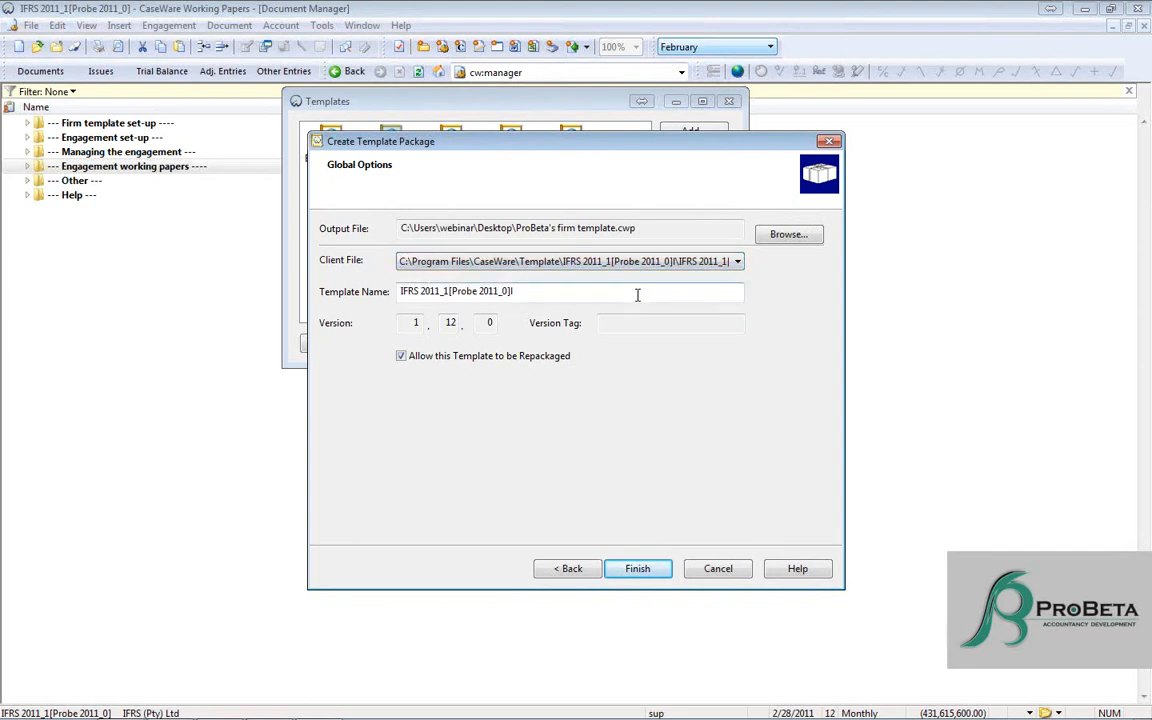
drag(525, 291, 395, 291)
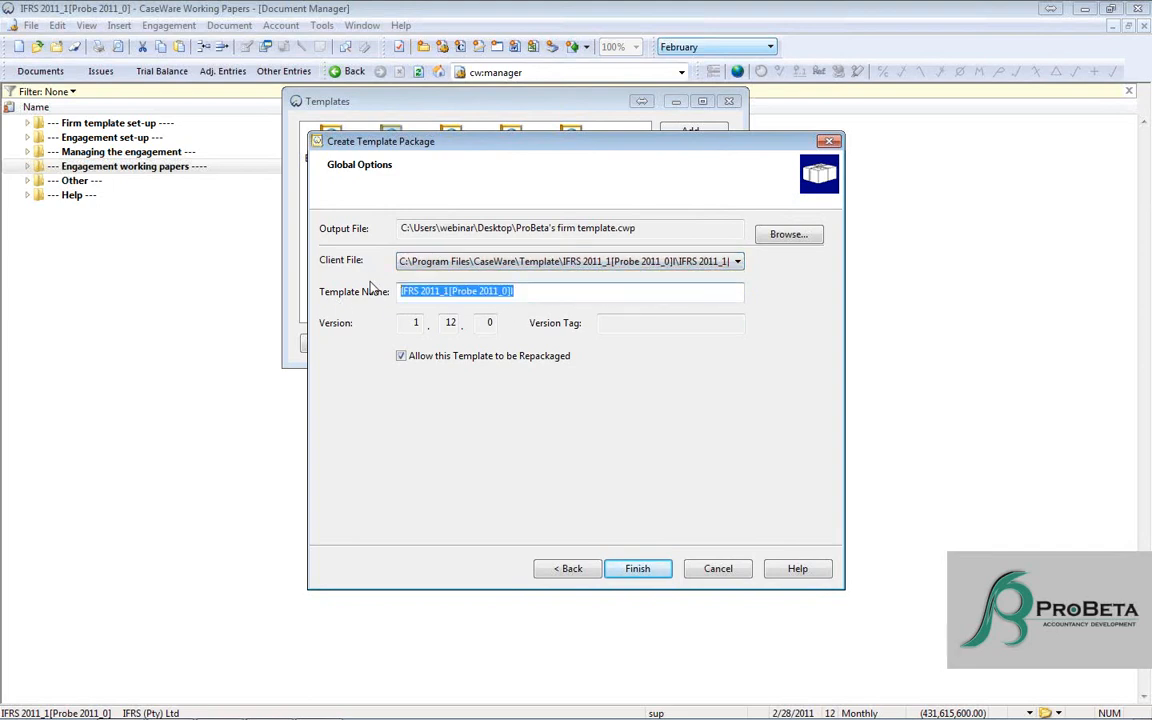
text(ProBeta's template)
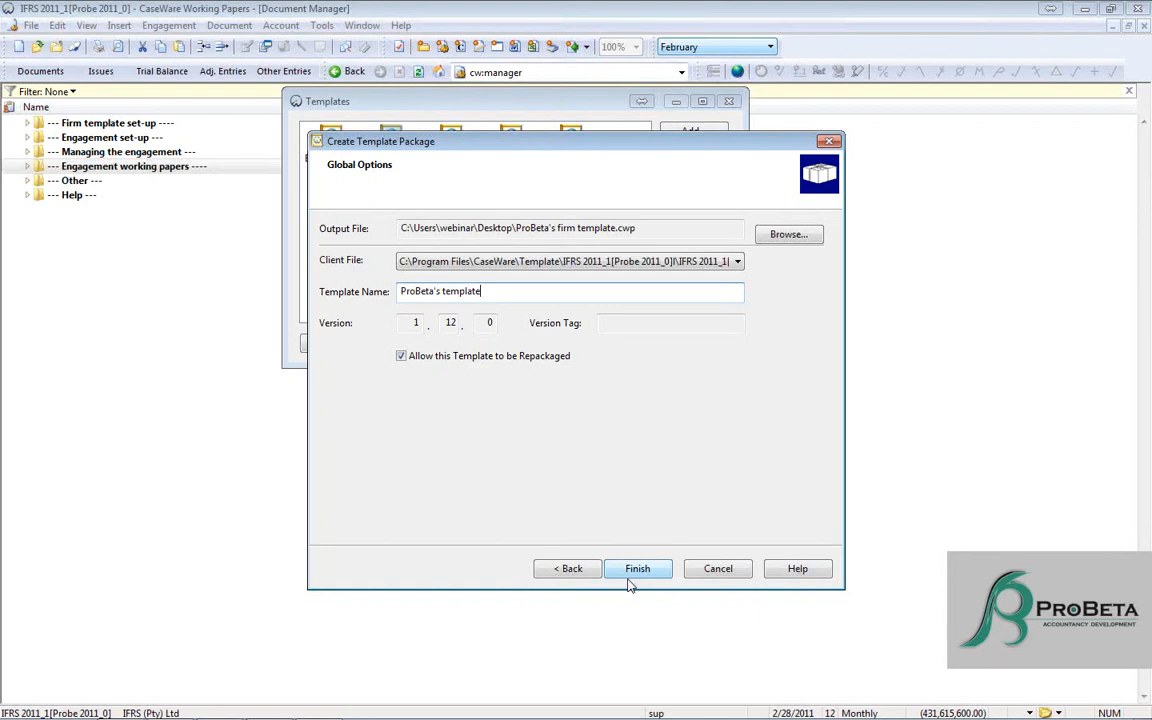
click(731, 576)
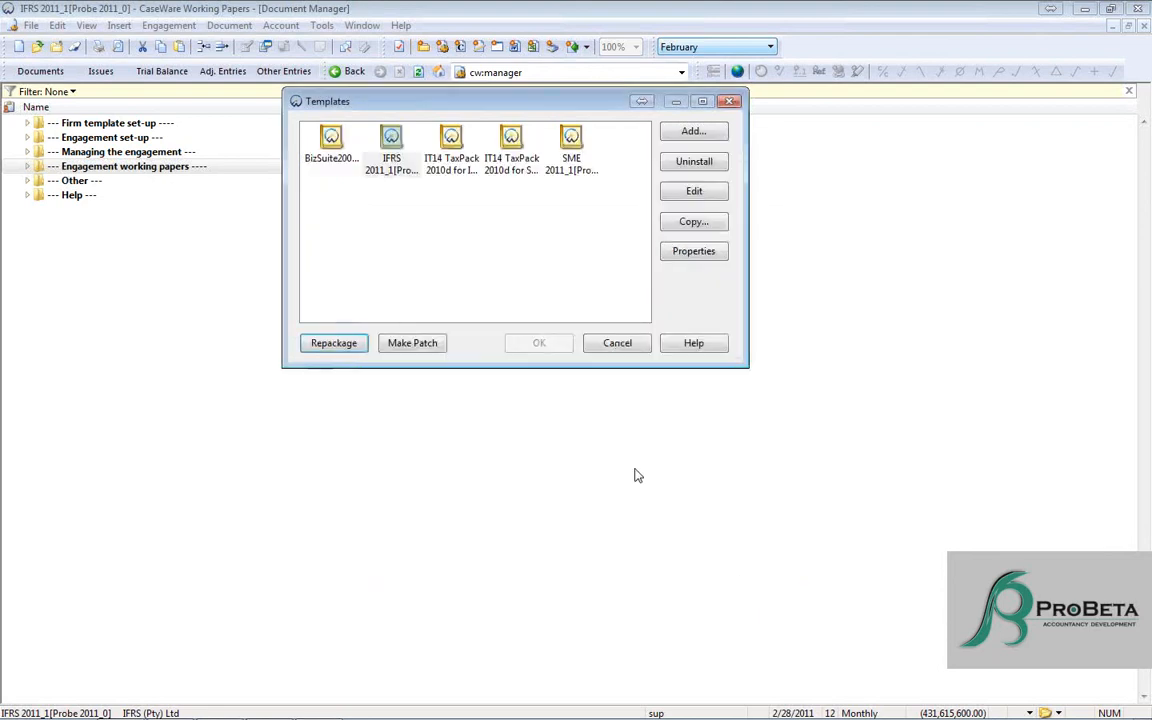
click(612, 342)
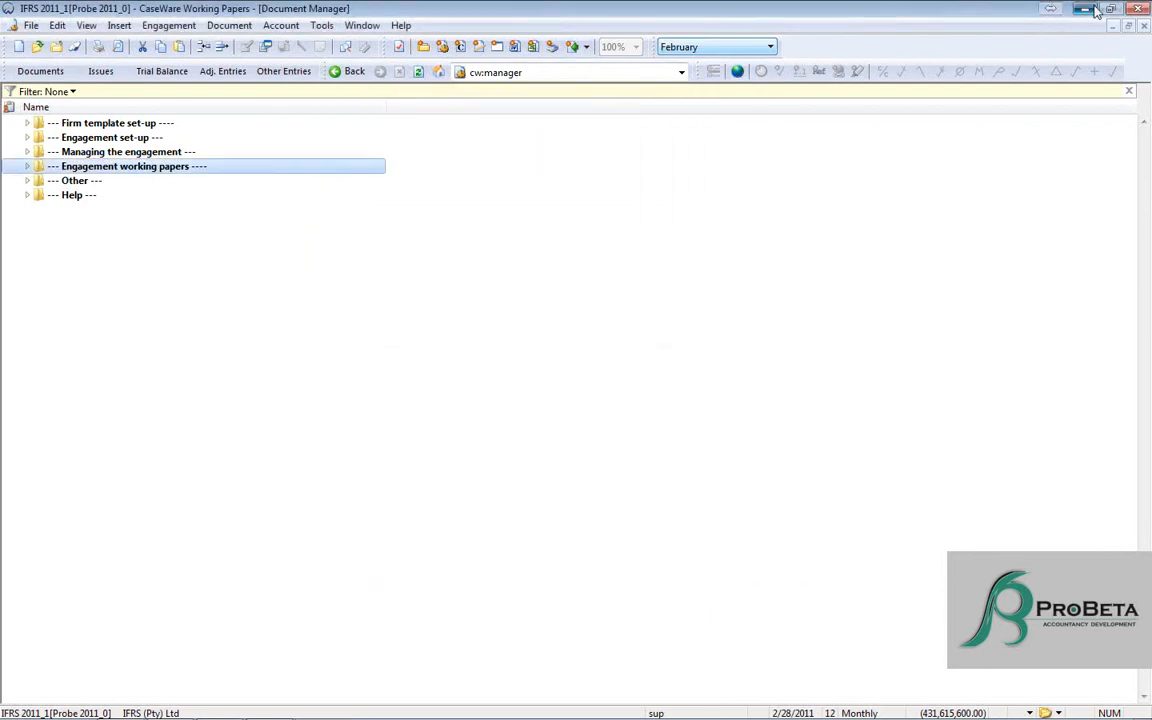
- Switch to the desktop, launch the IFRS 2011.cwp template package and proceed through the installer to the licence agreement
click(1058, 10)
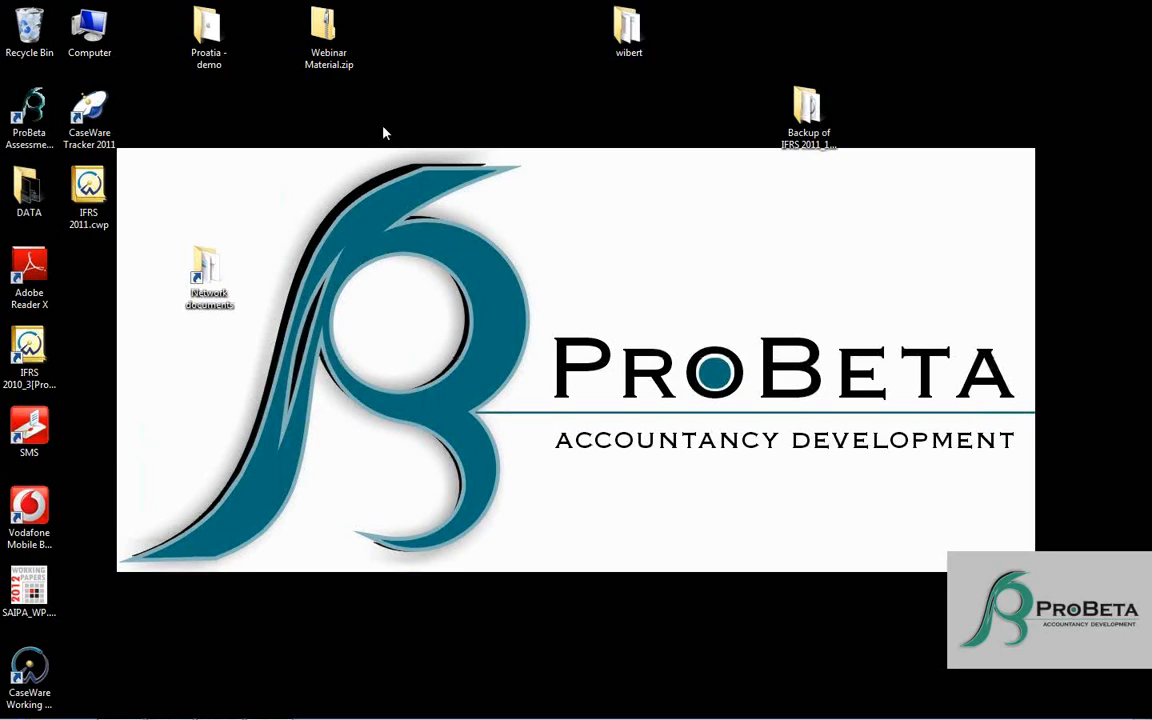
double_click(88, 185)
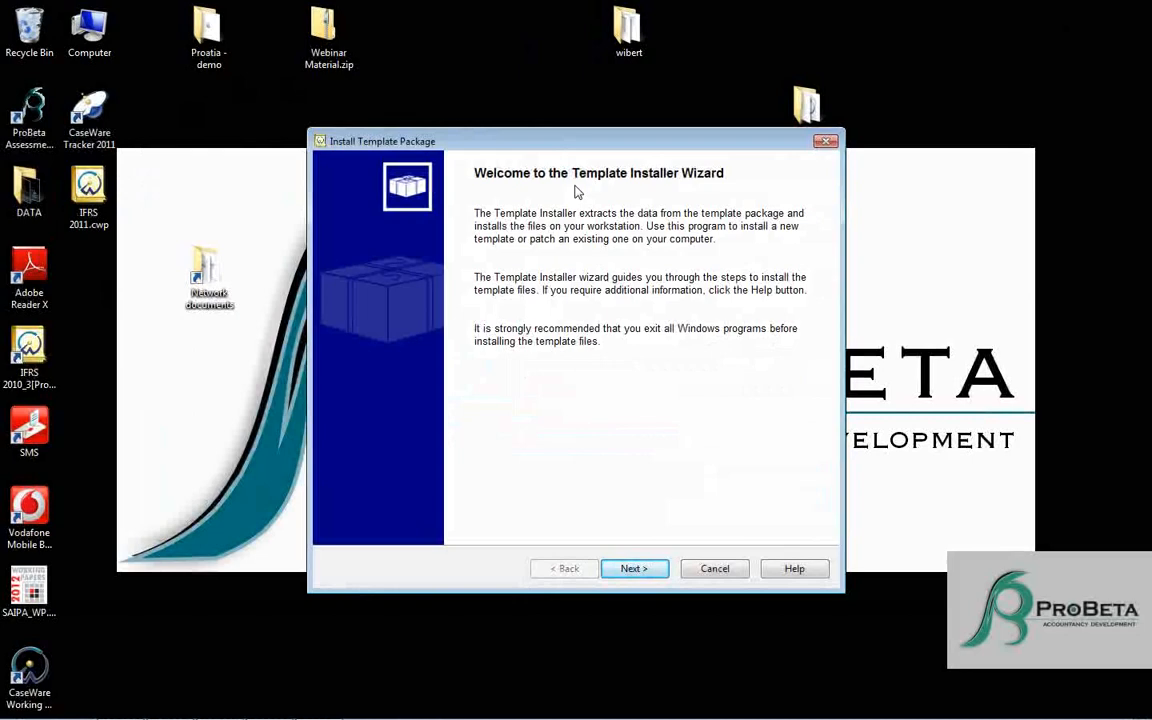
click(635, 569)
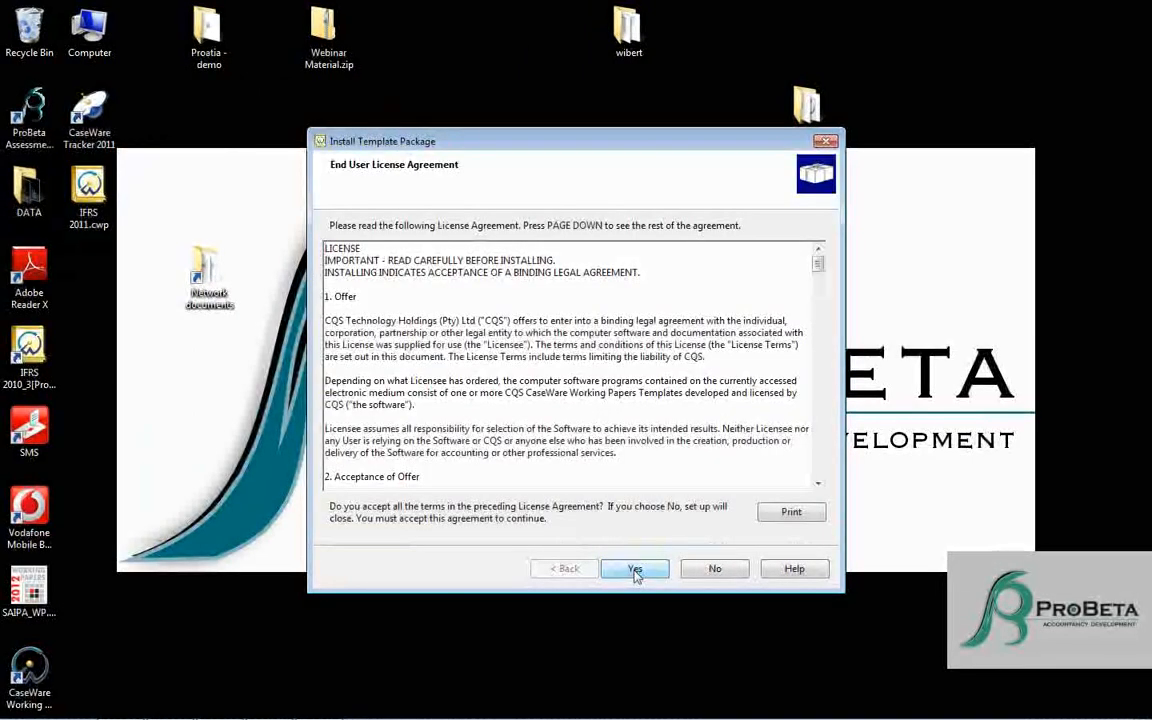
click(635, 569)
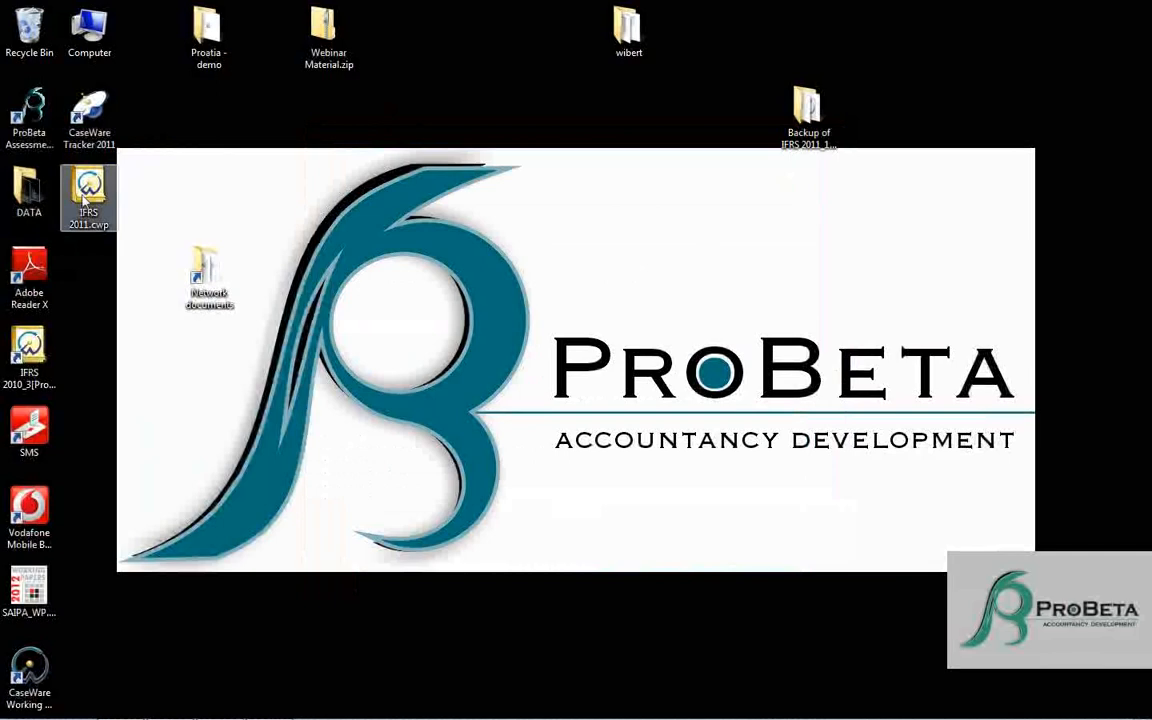